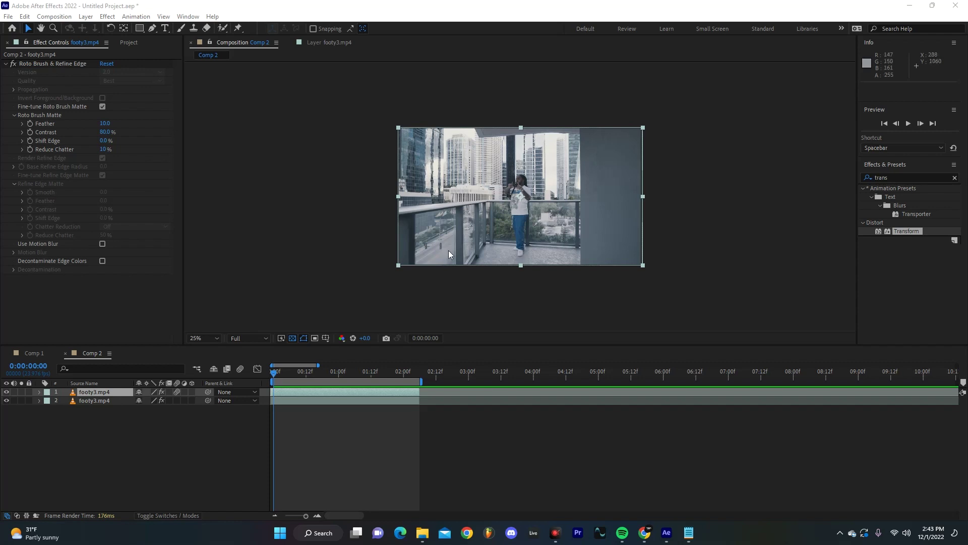
- Hide and restore the balcony layer to check the dancer cutout, then pick the Transform effect
{"action": "left_click", "coordinate": [99, 432]}
{"action": "left_click", "coordinate": [7, 401]}
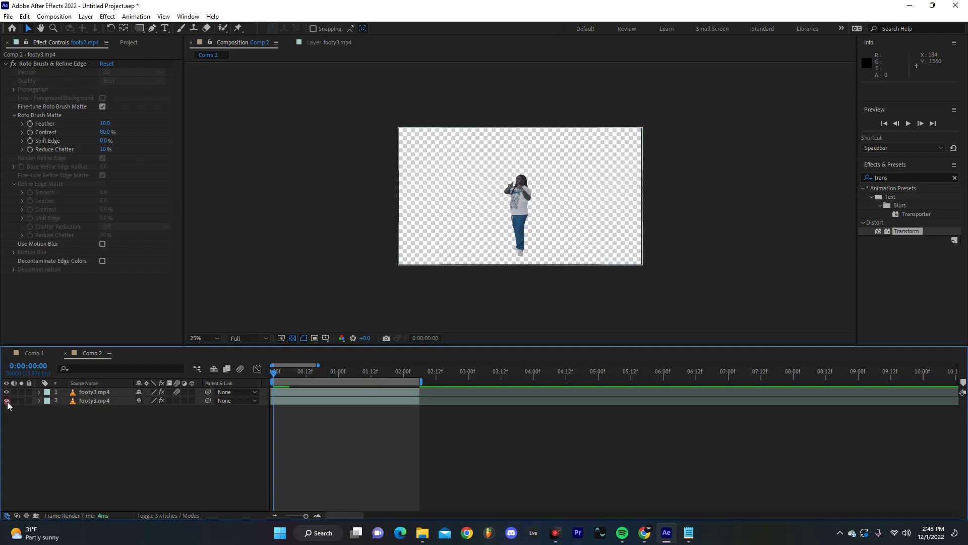
{"action": "left_click", "coordinate": [7, 401]}
{"action": "left_click", "coordinate": [7, 401]}
{"action": "left_click", "coordinate": [6, 401]}
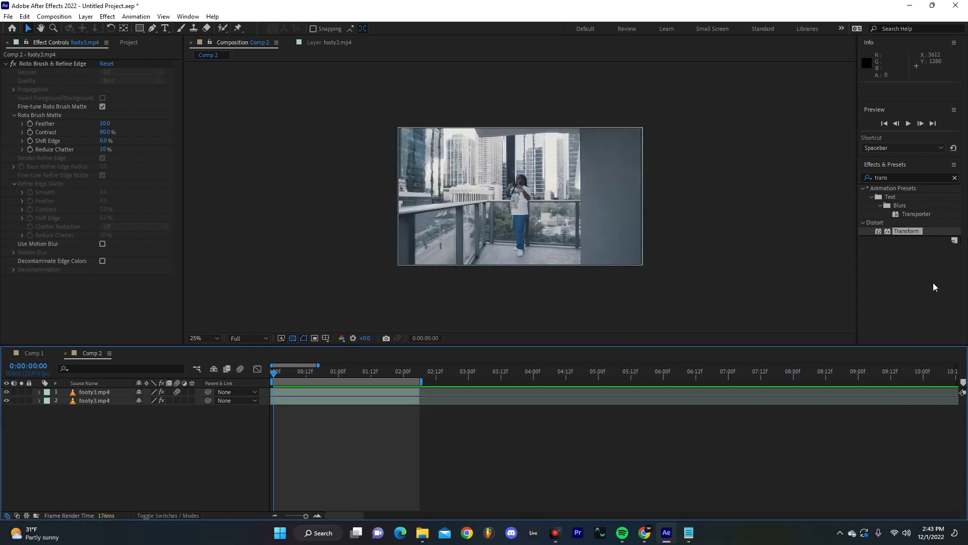
{"action": "left_click", "coordinate": [913, 233]}
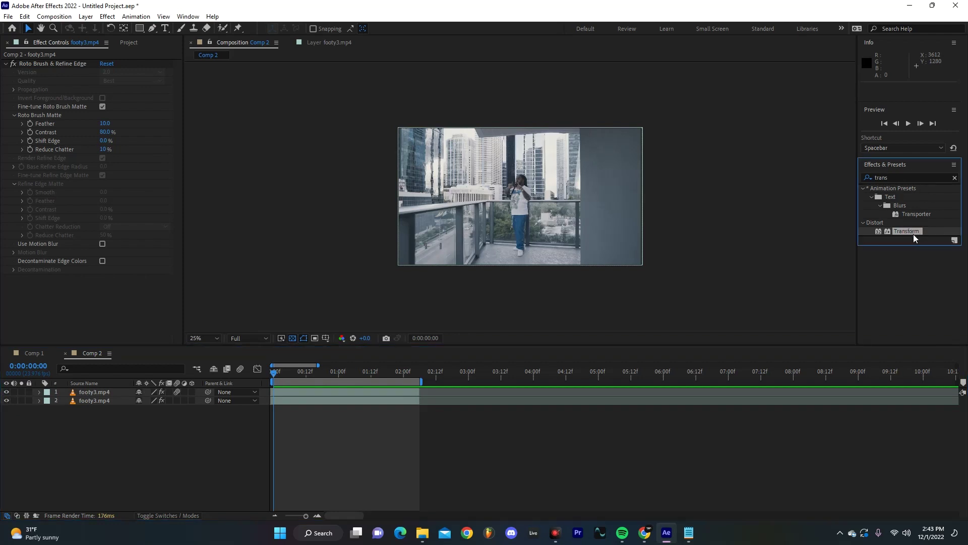
- Apply Transform to the rotoscoped footy3.mp4 layer and duplicate it with Ctrl+D
{"action": "left_click_drag", "start_coordinate": [914, 231], "coordinate": [90, 394]}
{"action": "left_click", "coordinate": [99, 393]}
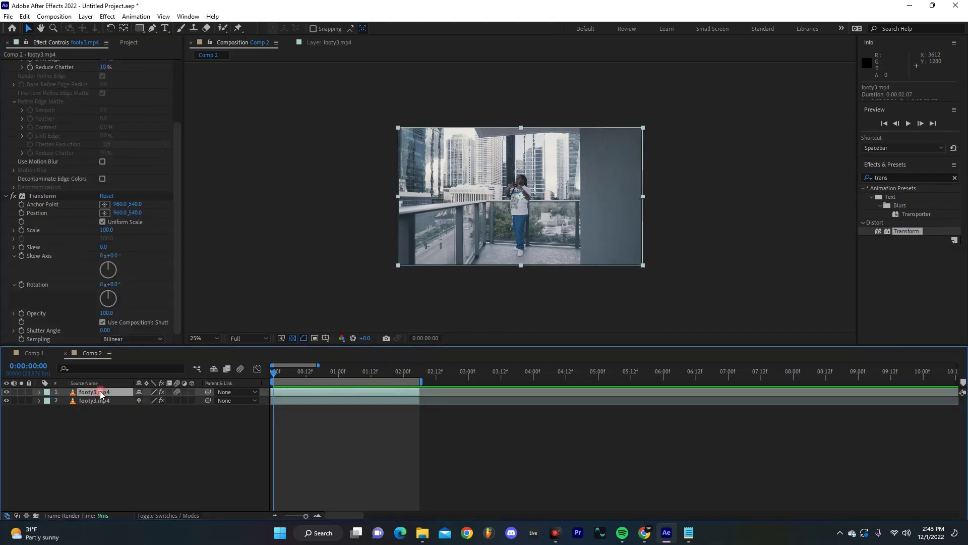
{"action": "key", "text": "ctrl+d"}
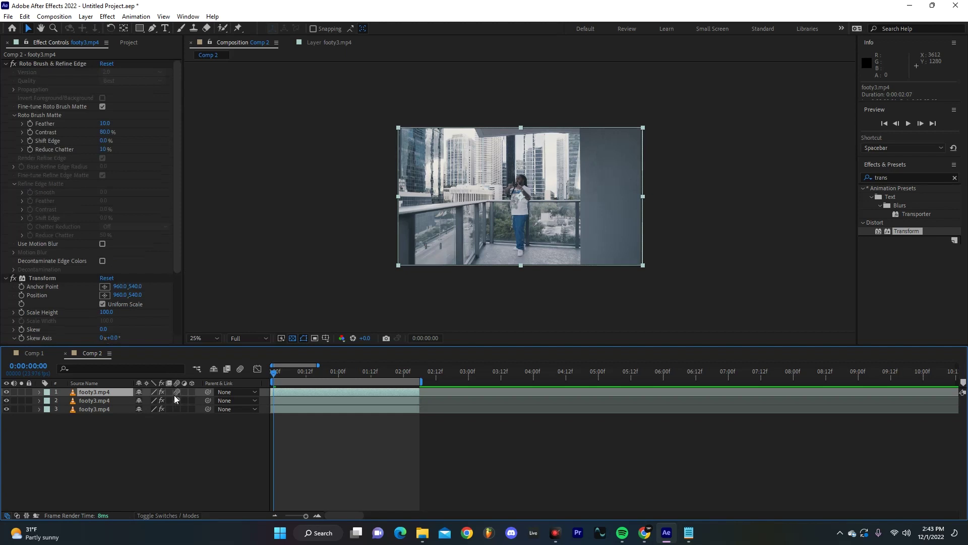
{"action": "left_click", "coordinate": [39, 400]}
- Keyframe layer 2's Transform Position from 960 at frame 0 to X 739 at frame 4
{"action": "left_click", "coordinate": [48, 419]}
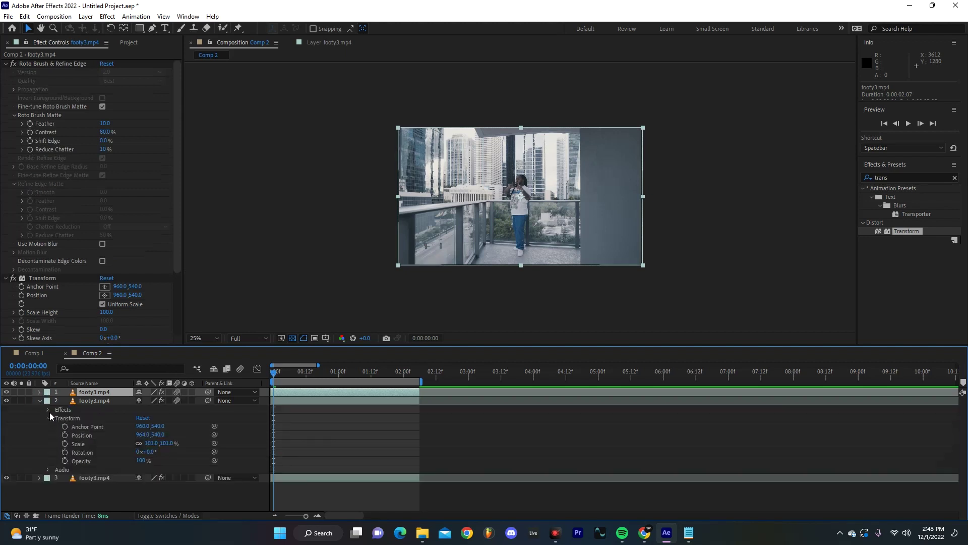
{"action": "left_click", "coordinate": [48, 409]}
{"action": "left_click", "coordinate": [53, 423]}
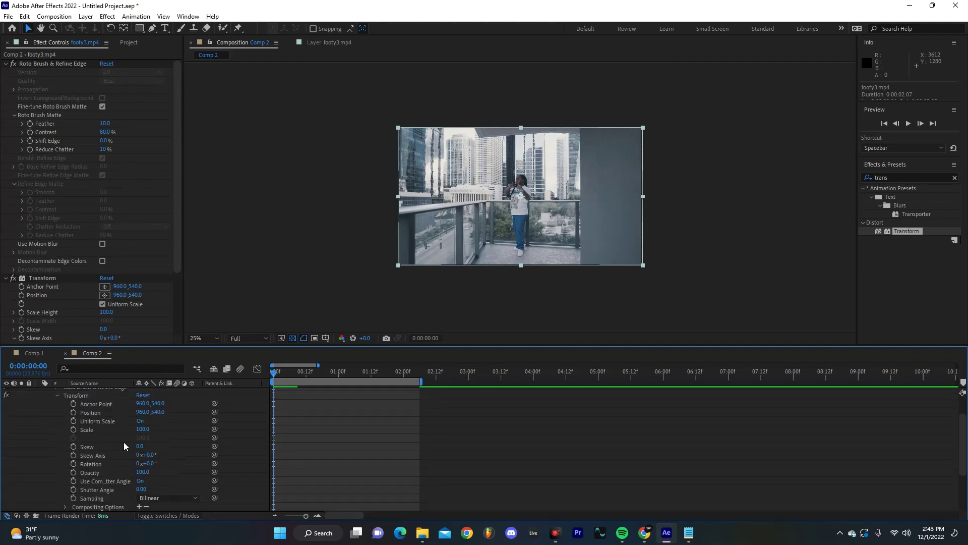
{"action": "left_click", "coordinate": [74, 413]}
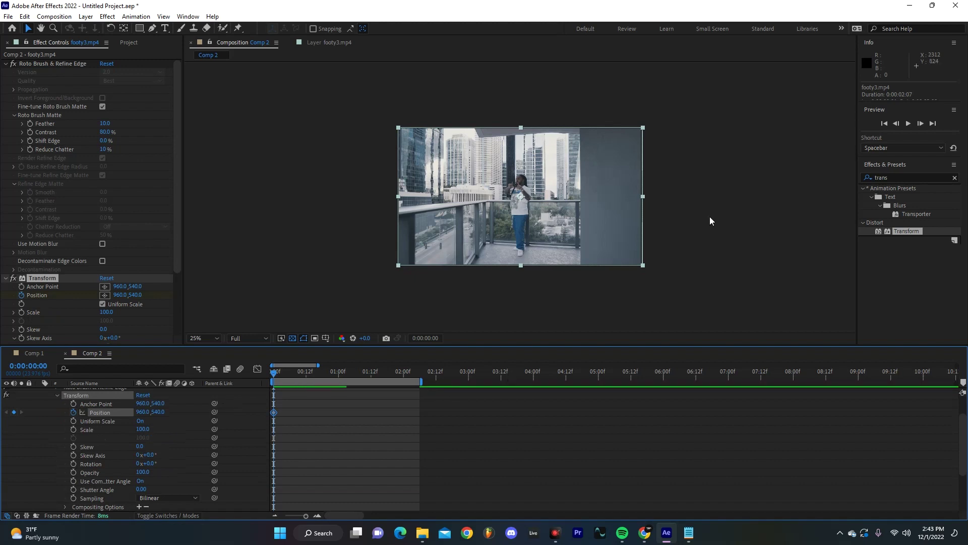
{"action": "left_click", "coordinate": [920, 124]}
{"action": "left_click", "coordinate": [921, 124]}
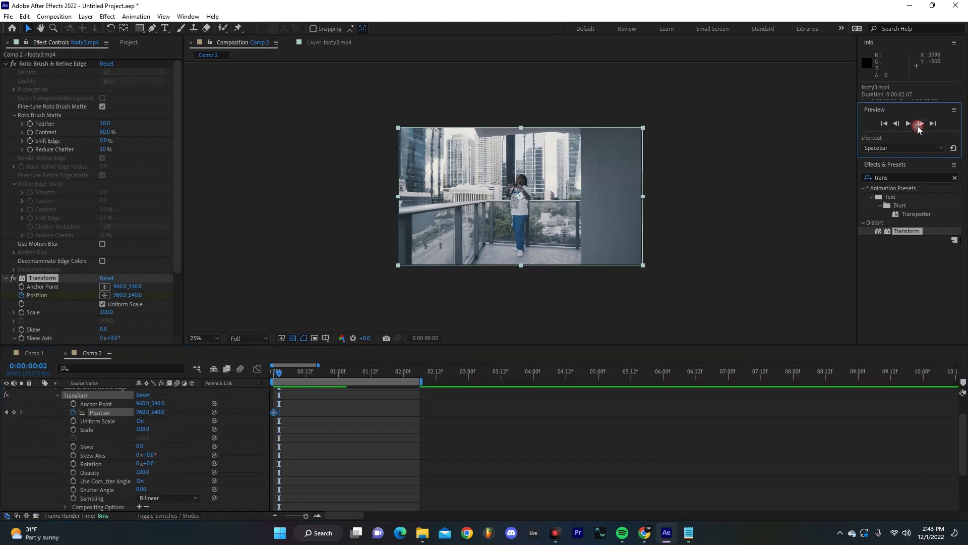
{"action": "left_click", "coordinate": [921, 123]}
{"action": "left_click", "coordinate": [920, 124]}
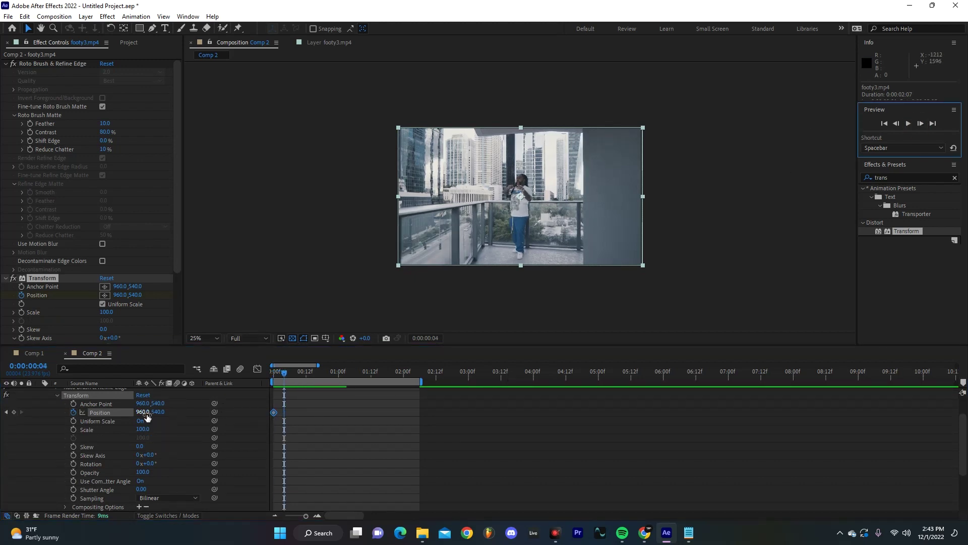
{"action": "left_click_drag", "start_coordinate": [146, 412], "coordinate": [44, 423]}
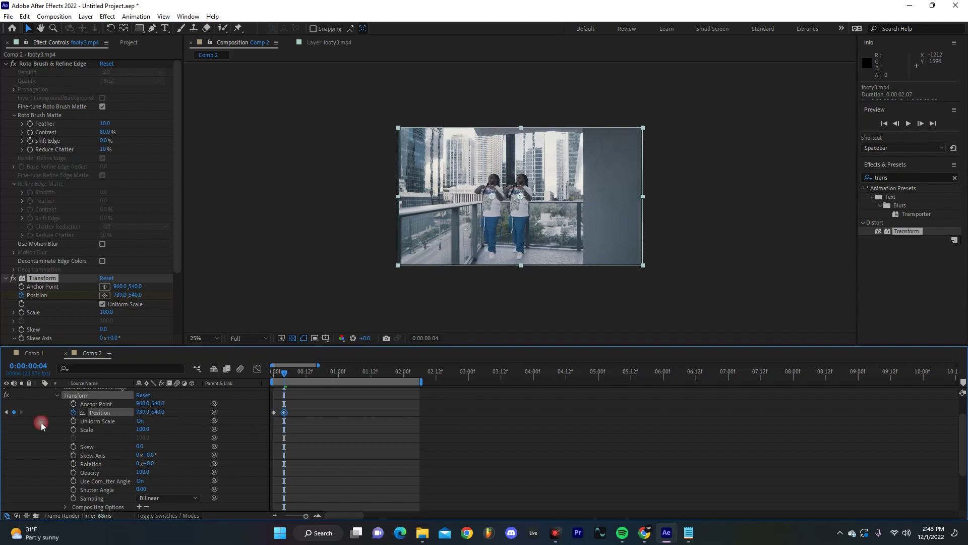
- Collapse the animated layer 2 and duplicate it with Ctrl+D
{"action": "scroll", "coordinate": [108, 428], "scroll_direction": "up", "scroll_amount": 1}
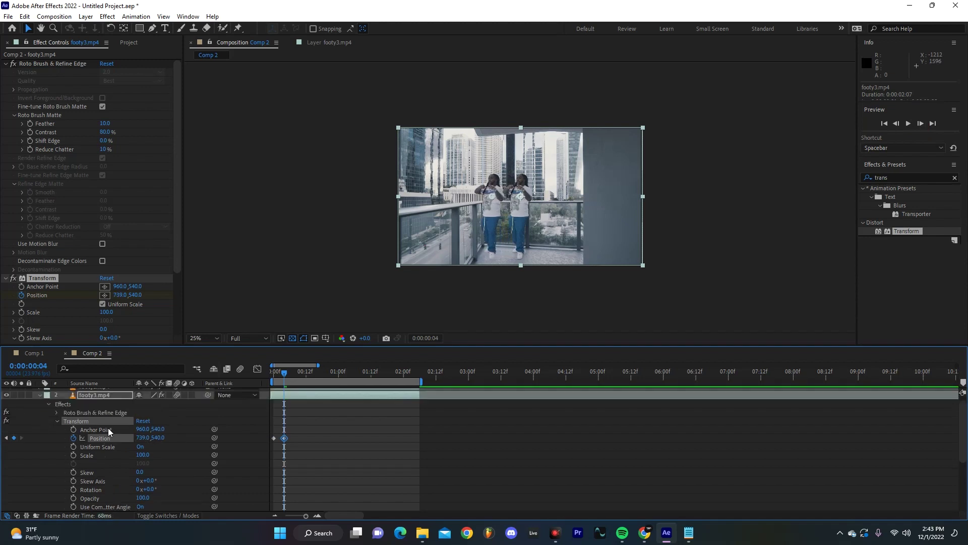
{"action": "left_click", "coordinate": [41, 395]}
{"action": "left_click", "coordinate": [85, 399]}
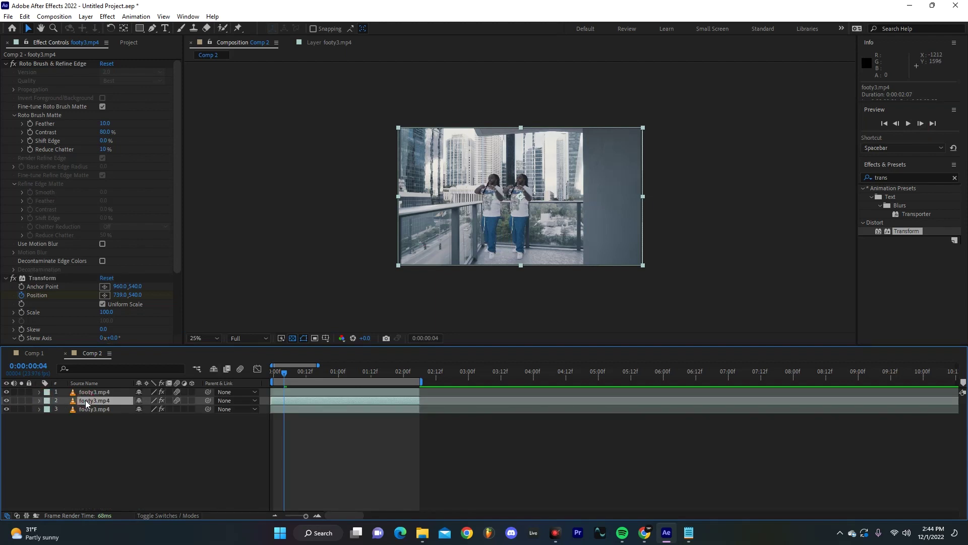
{"action": "key", "text": "ctrl+d"}
- Reveal layer 3's keyframes and trim its in-point by about 5 frames
{"action": "left_click", "coordinate": [101, 410]}
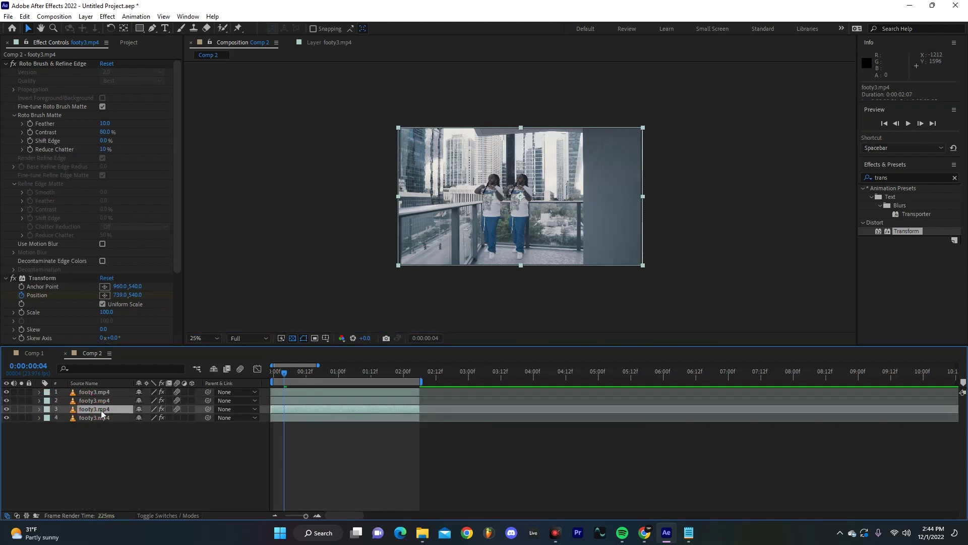
{"action": "key", "text": "u"}
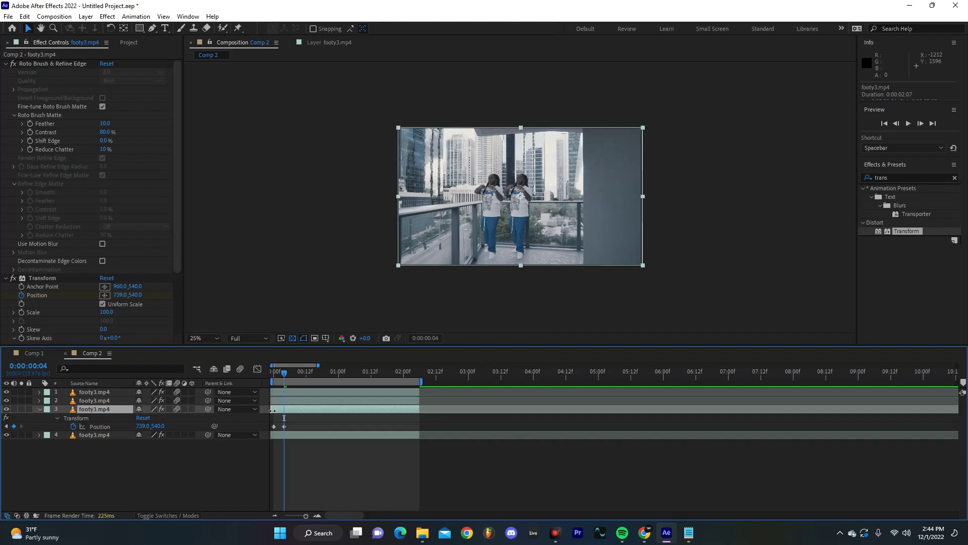
{"action": "left_click_drag", "start_coordinate": [274, 411], "coordinate": [283, 418]}
{"action": "key", "text": "equal"}
{"action": "key", "text": "equal"}
{"action": "key", "text": "equal"}
{"action": "key", "text": "equal"}
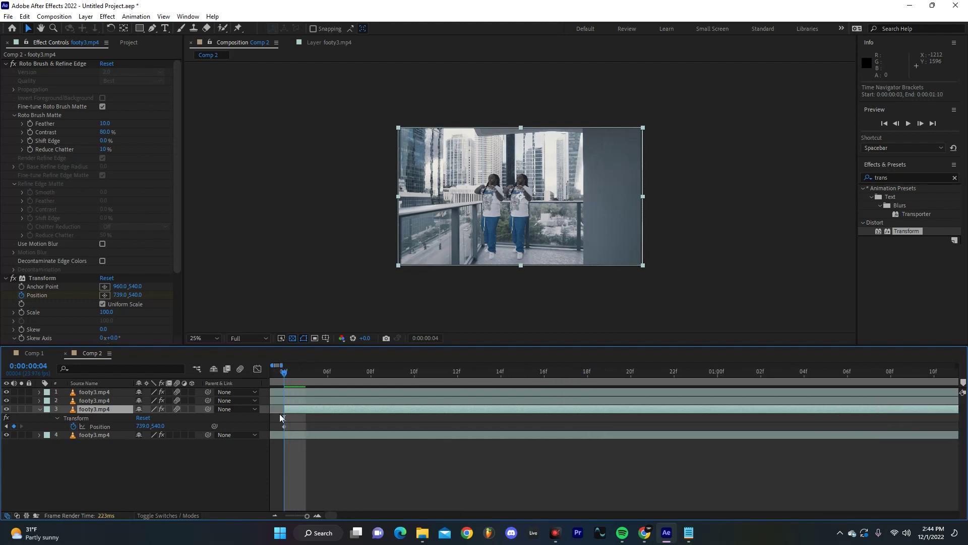
{"action": "key", "text": "minus"}
{"action": "key", "text": "minus"}
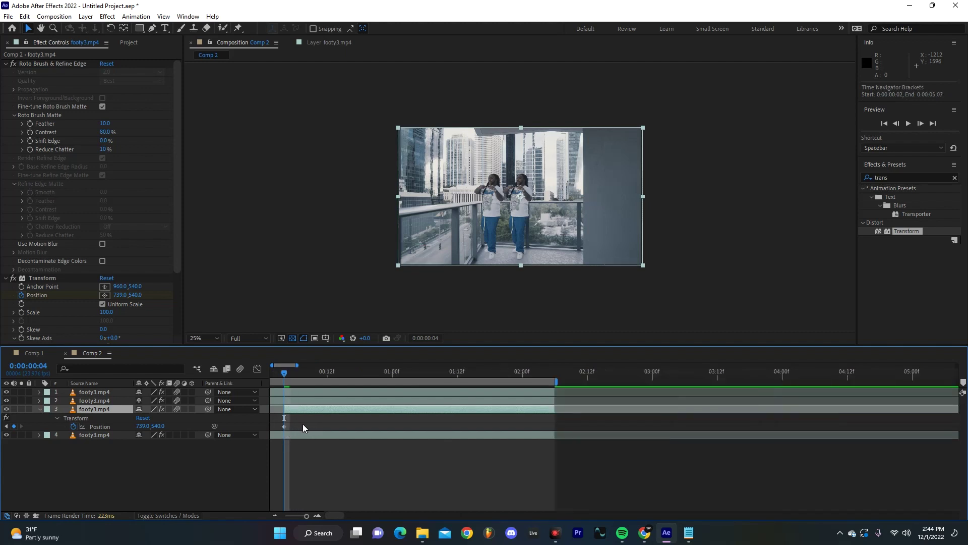
{"action": "key", "text": "minus"}
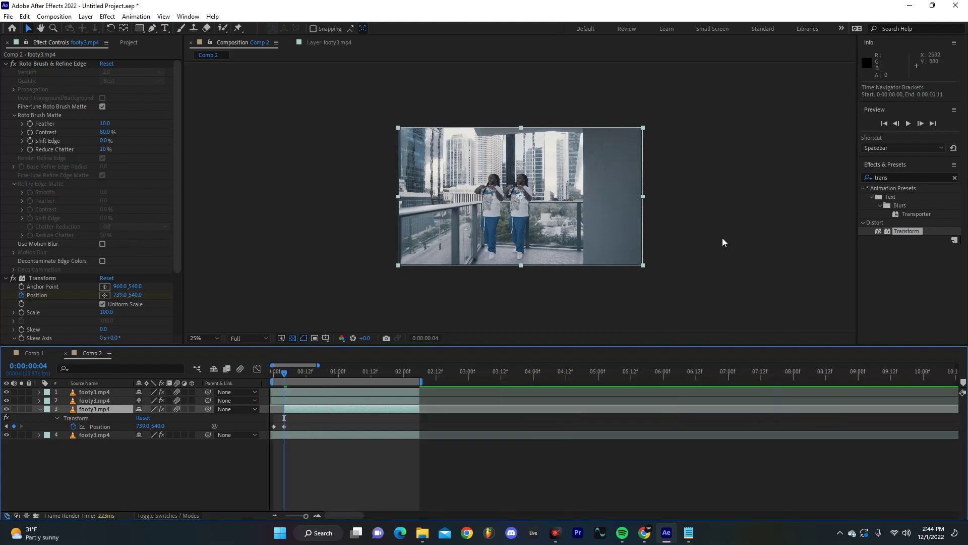
- Keyframe layer 3's Position X to 1214 at frame 8
{"action": "left_click", "coordinate": [922, 126]}
{"action": "left_click", "coordinate": [922, 126]}
{"action": "left_click", "coordinate": [922, 126]}
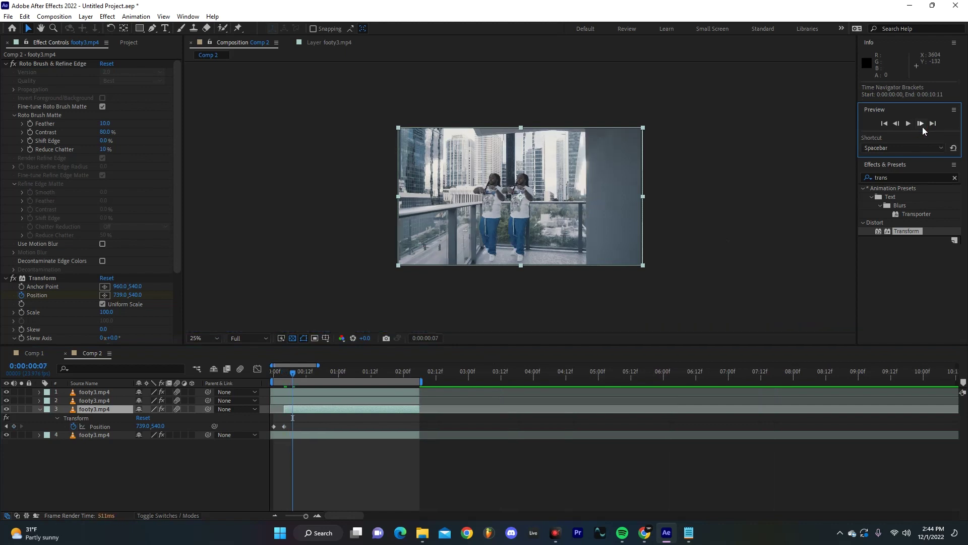
{"action": "left_click", "coordinate": [922, 126]}
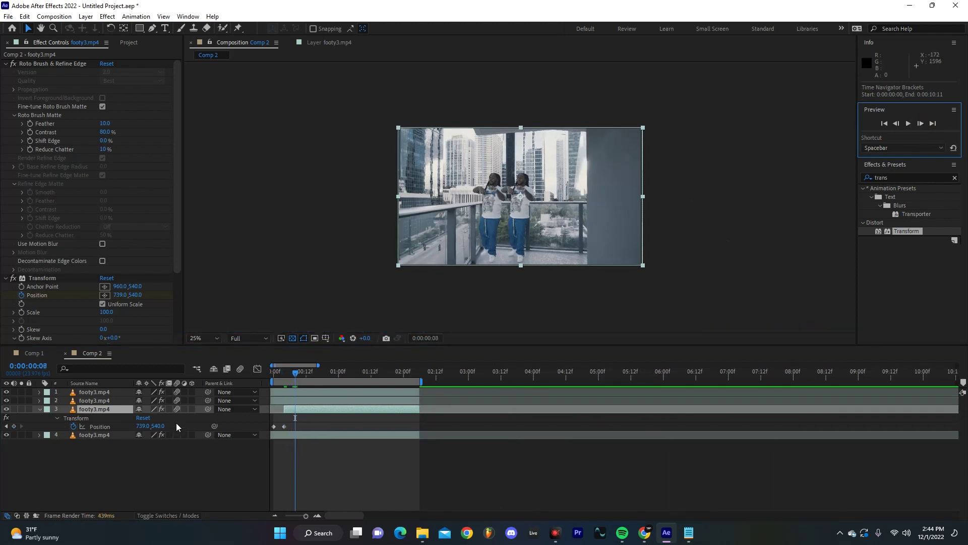
{"action": "left_click_drag", "start_coordinate": [141, 426], "coordinate": [422, 471]}
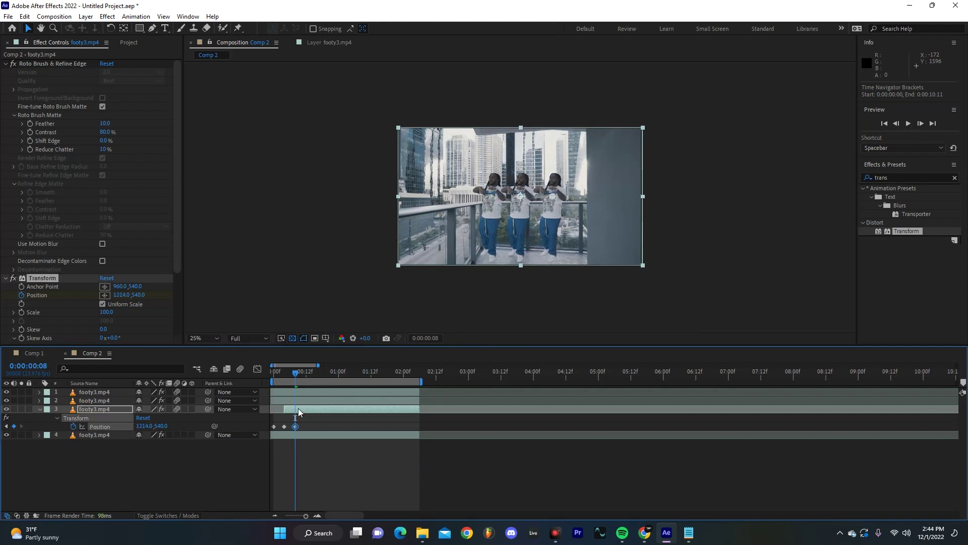
- Show layer 2's Position and begin editing its X value at frame 8
{"action": "left_click", "coordinate": [304, 400]}
{"action": "key", "text": "u"}
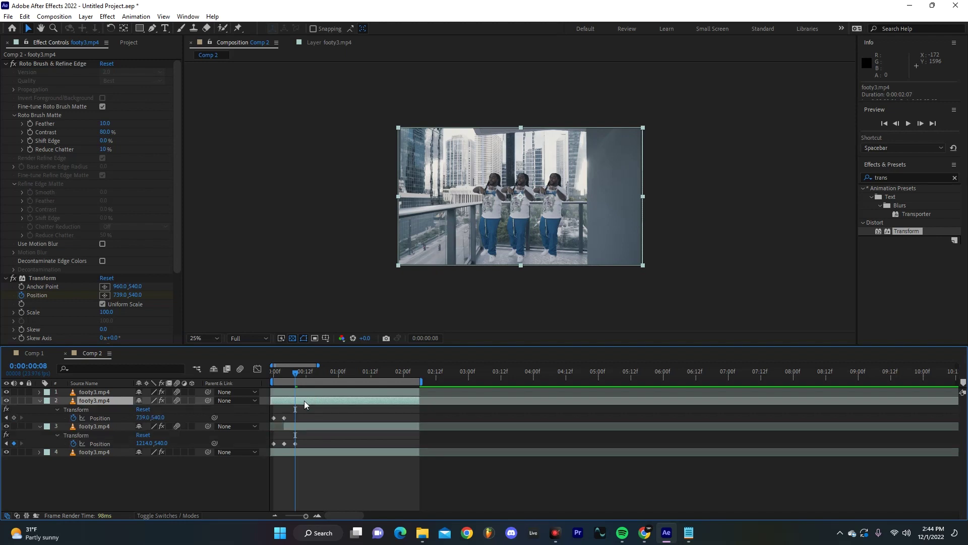
{"action": "left_click", "coordinate": [144, 417]}
- Return layer 2 to X 960, then keyframe layer 3 back to 1064,540 at frame 10
{"action": "key", "text": "Return"}
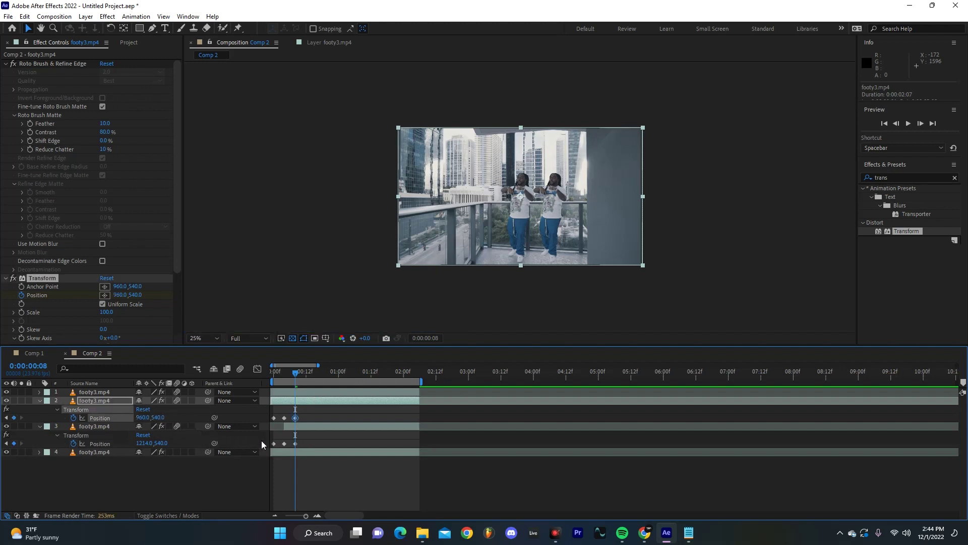
{"action": "left_click", "coordinate": [314, 426]}
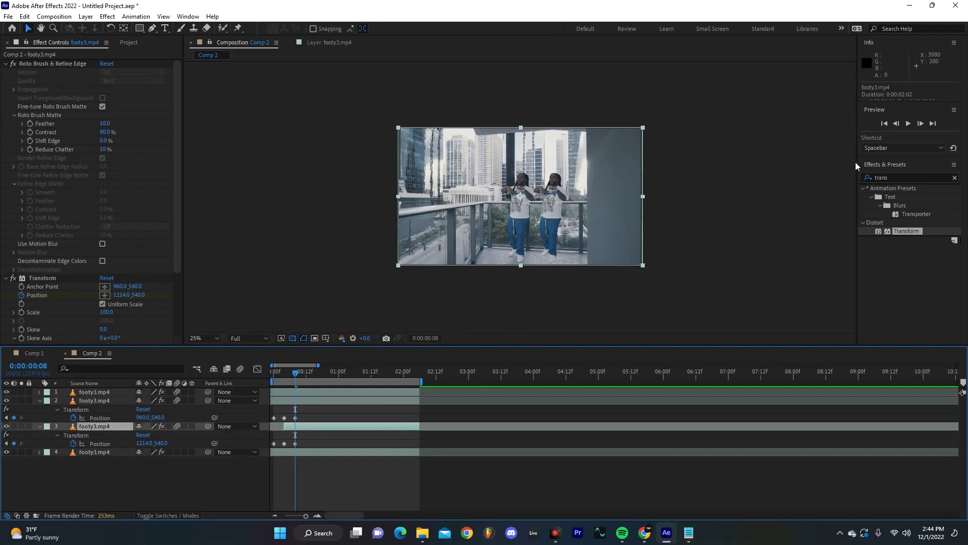
{"action": "left_click", "coordinate": [921, 124]}
{"action": "left_click", "coordinate": [921, 123]}
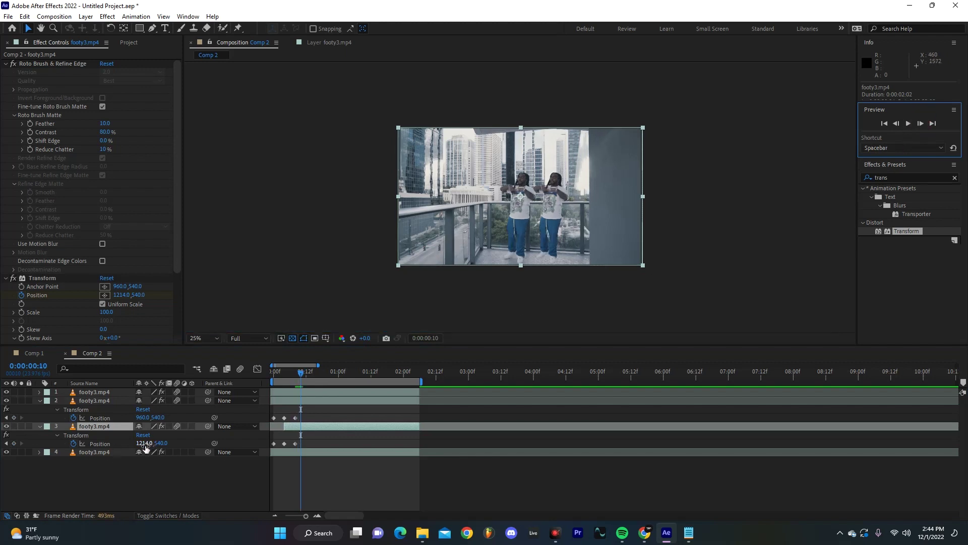
{"action": "left_click_drag", "start_coordinate": [144, 443], "coordinate": [71, 447]}
{"action": "left_click", "coordinate": [87, 426]}
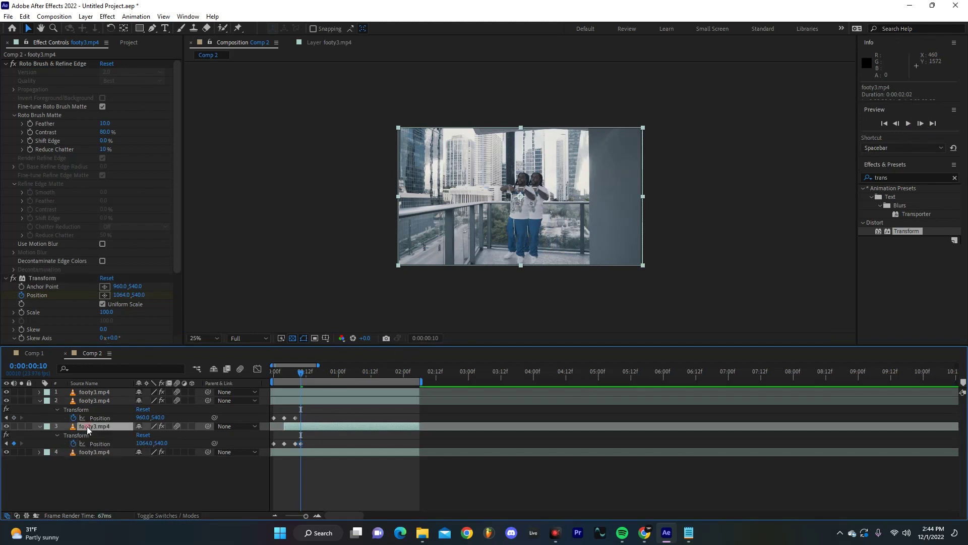
- Duplicate the clone, trim layer 4 to the playhead, and keyframe it to X 1187 at frame 13
{"action": "key", "text": "ctrl+d"}
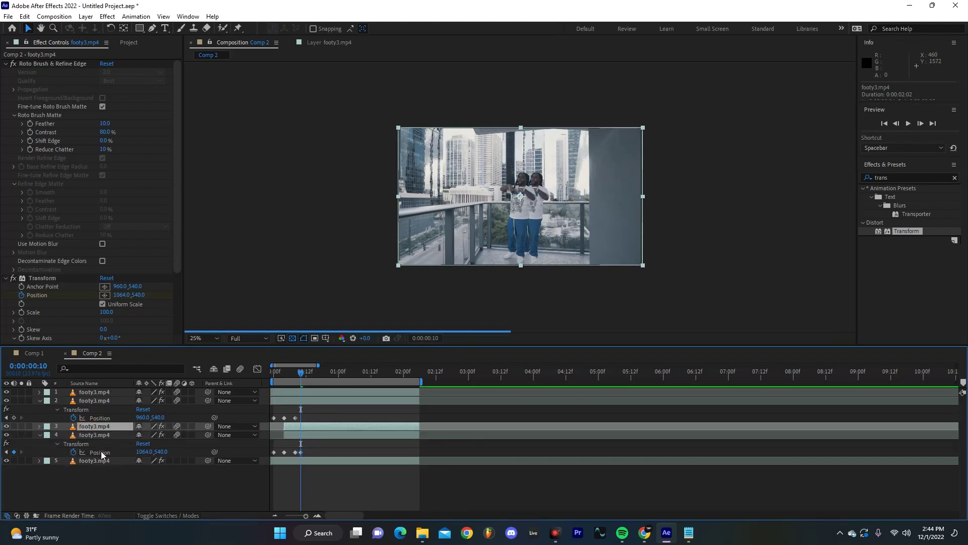
{"action": "left_click", "coordinate": [90, 436]}
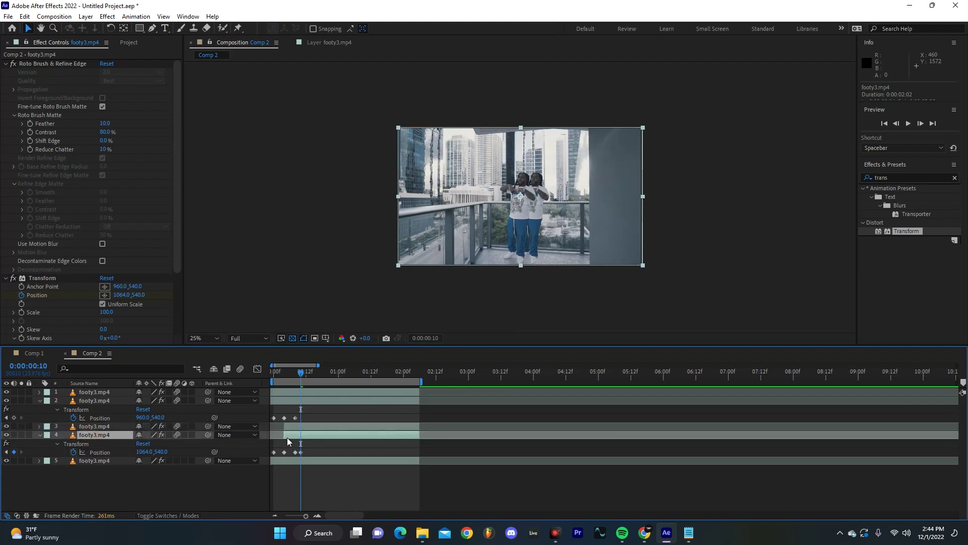
{"action": "left_click_drag", "start_coordinate": [284, 436], "coordinate": [301, 440]}
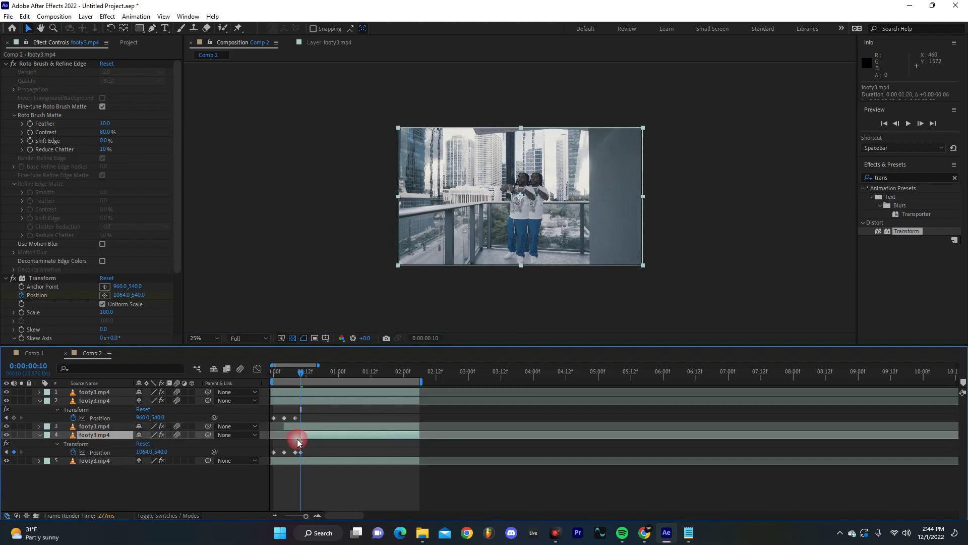
{"action": "scroll", "coordinate": [342, 449], "scroll_direction": "up", "scroll_amount": 5}
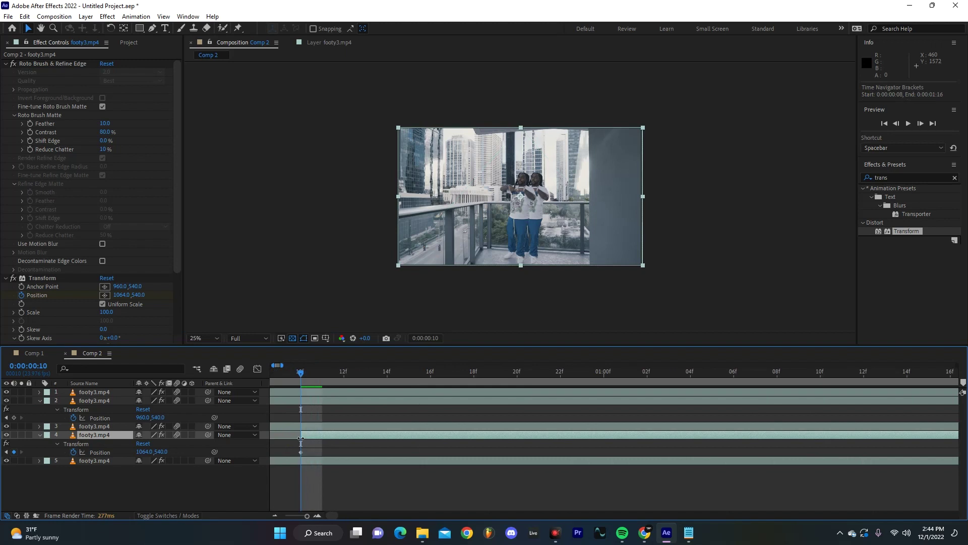
{"action": "scroll", "coordinate": [313, 450], "scroll_direction": "down", "scroll_amount": 5}
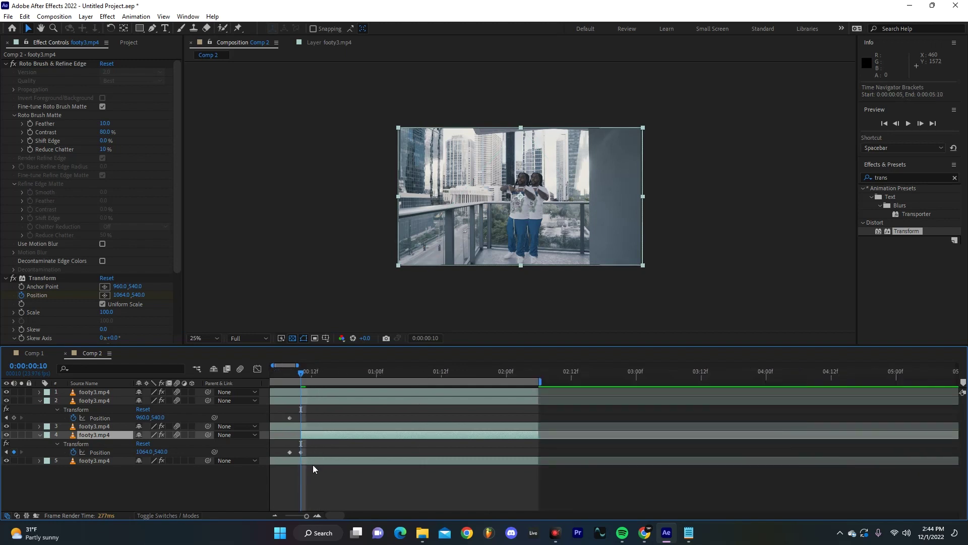
{"action": "left_click", "coordinate": [919, 126]}
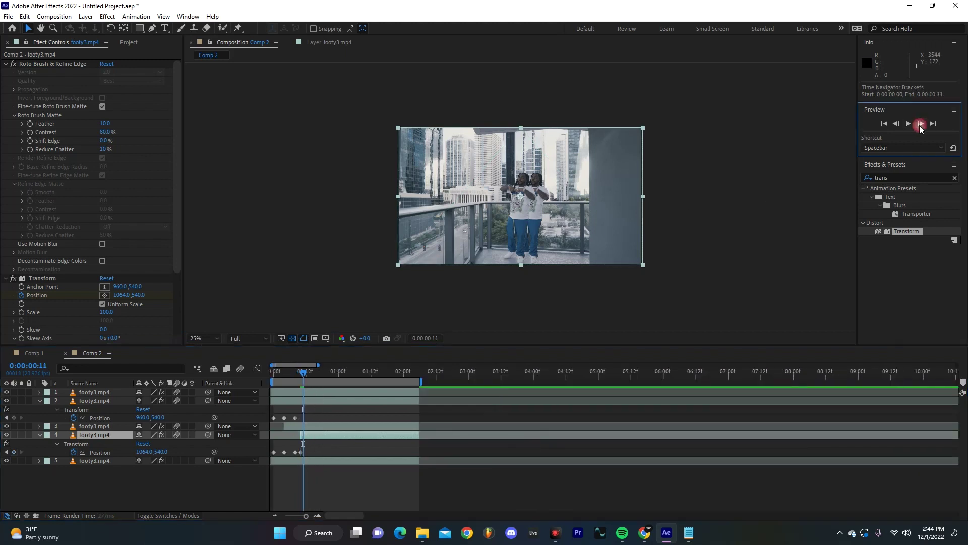
{"action": "left_click", "coordinate": [919, 125]}
{"action": "left_click", "coordinate": [919, 125]}
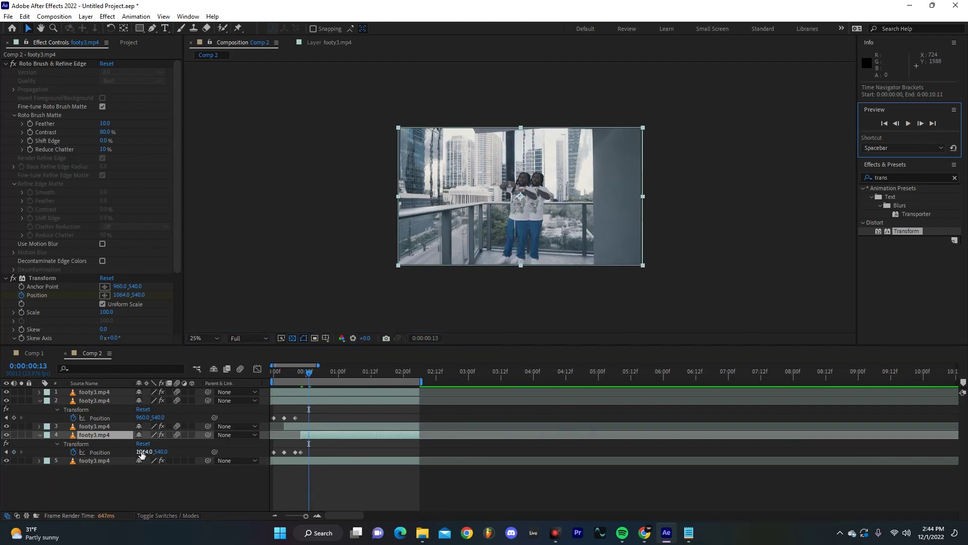
{"action": "left_click_drag", "start_coordinate": [141, 451], "coordinate": [204, 456]}
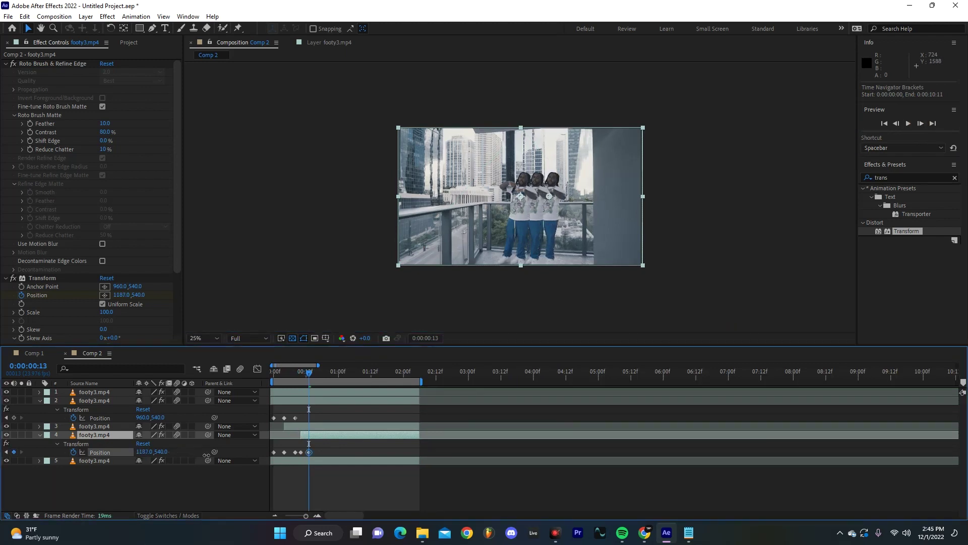
- Duplicate into layer 5, trim it, keyframe X 1315 at frame 16, then duplicate layer 5
{"action": "left_click", "coordinate": [364, 433]}
{"action": "key", "text": "ctrl+d"}
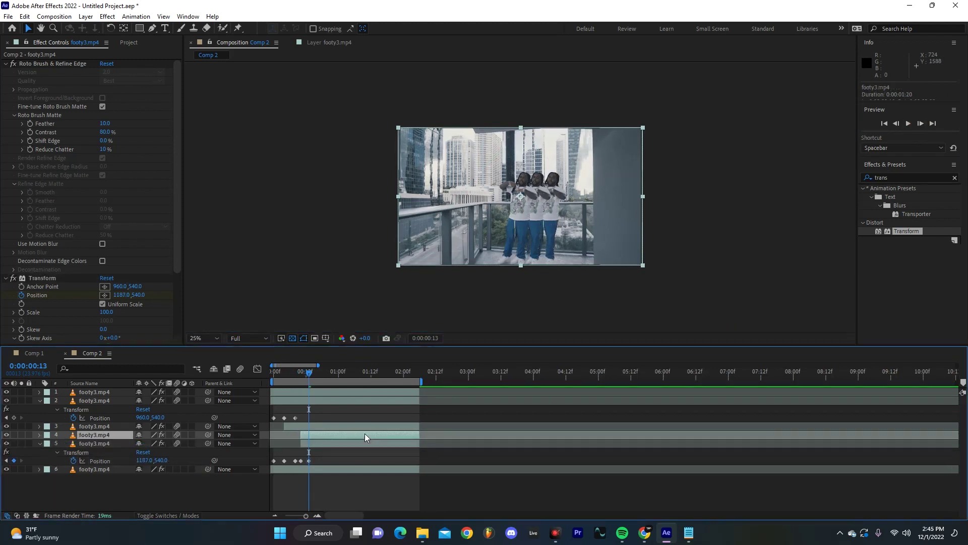
{"action": "left_click", "coordinate": [337, 443]}
{"action": "key", "text": "equal"}
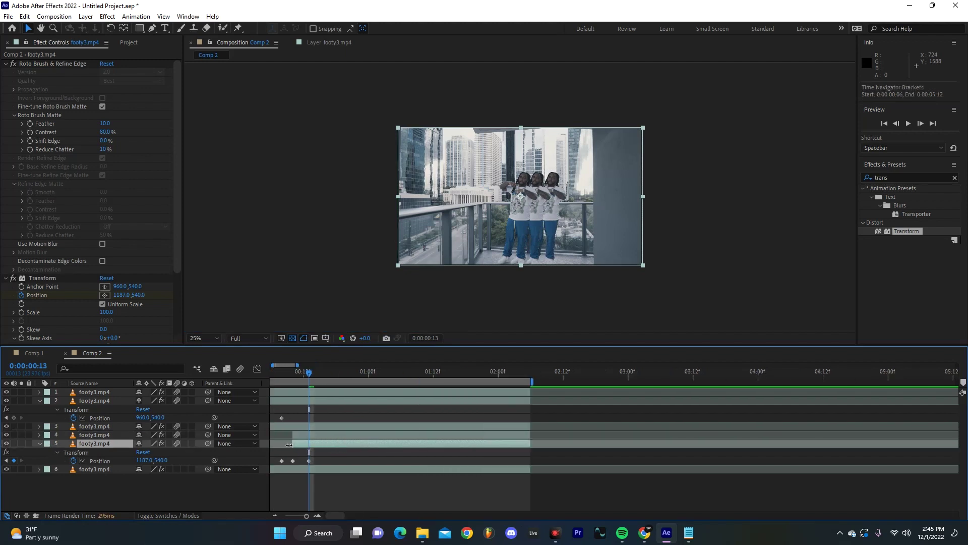
{"action": "left_click_drag", "start_coordinate": [292, 446], "coordinate": [308, 446]}
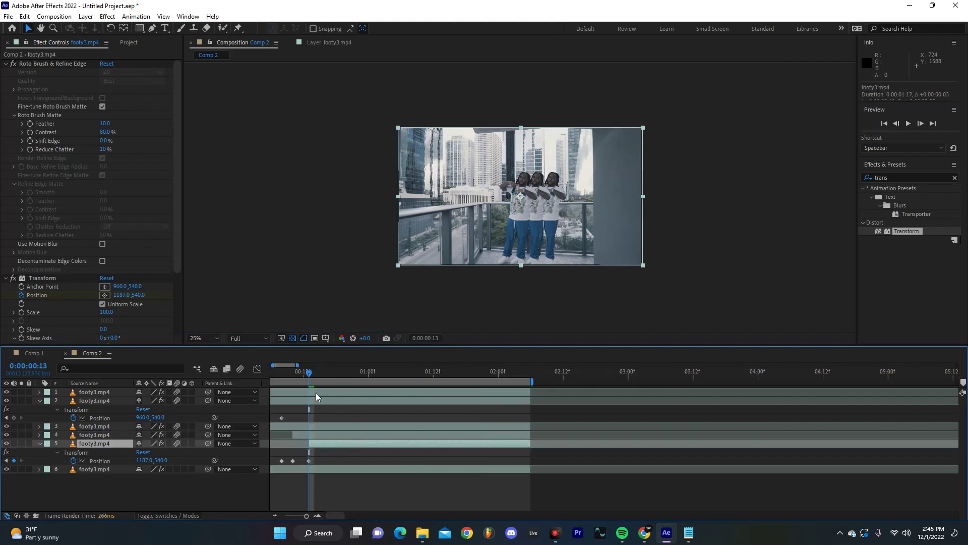
{"action": "left_click", "coordinate": [920, 123]}
{"action": "left_click", "coordinate": [920, 123]}
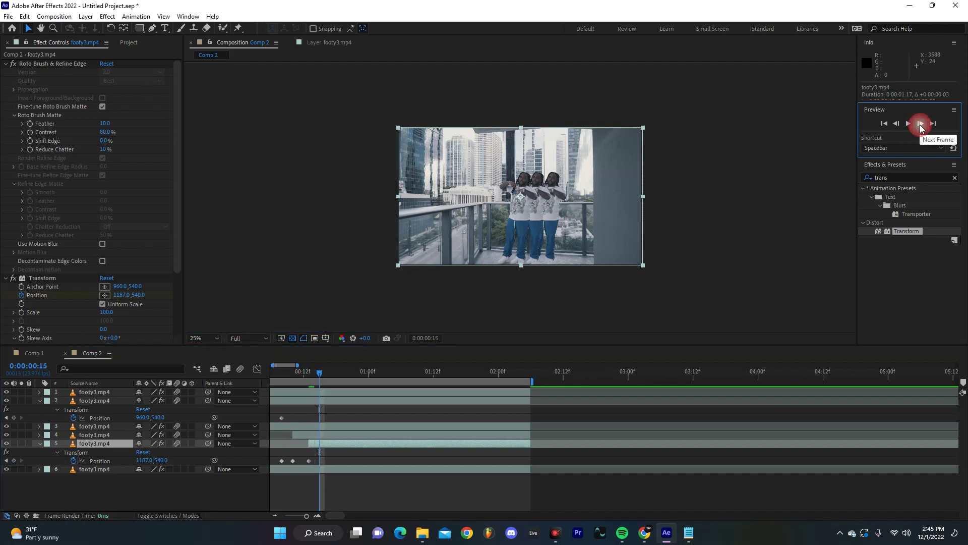
{"action": "left_click", "coordinate": [921, 124]}
{"action": "left_click_drag", "start_coordinate": [148, 462], "coordinate": [217, 466]}
{"action": "left_click", "coordinate": [344, 444]}
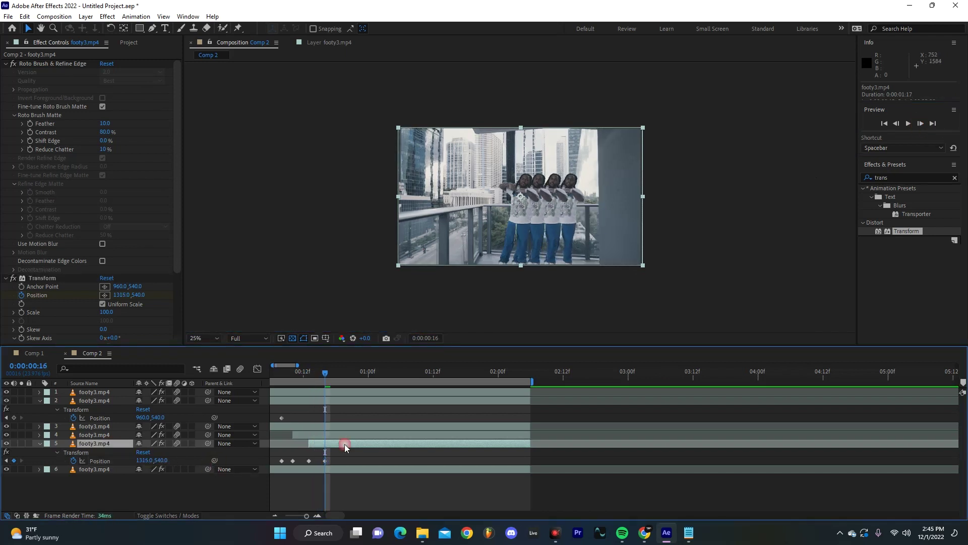
{"action": "key", "text": "ctrl+d"}
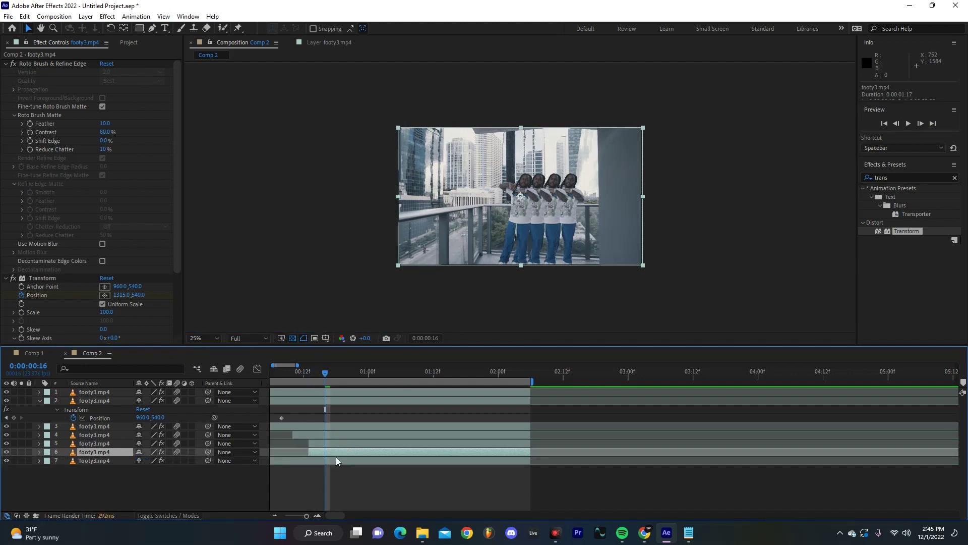
- Delay layer 6's start by one frame and keyframe its Position X to 1440 at frame 20
{"action": "left_click_drag", "start_coordinate": [309, 455], "coordinate": [326, 456]}
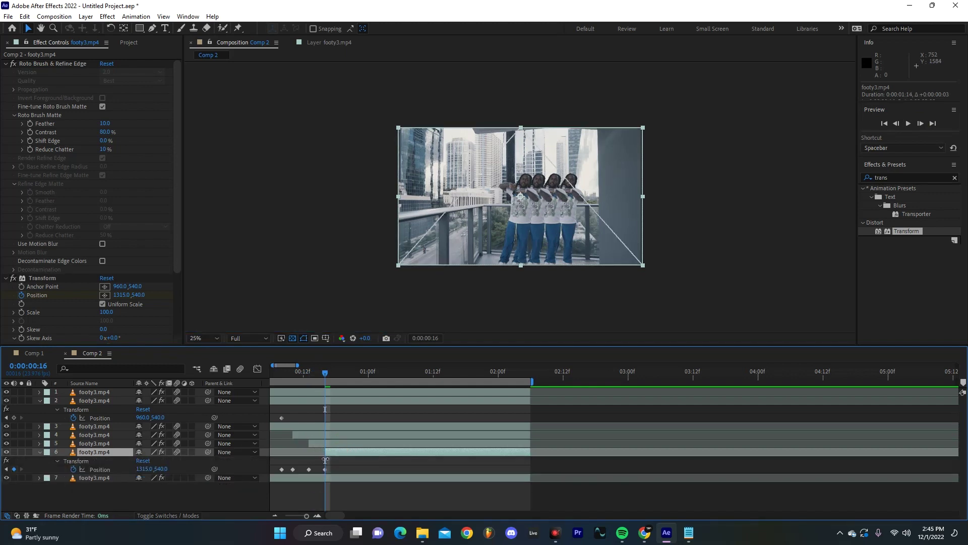
{"action": "left_click", "coordinate": [921, 124]}
{"action": "left_click", "coordinate": [921, 123]}
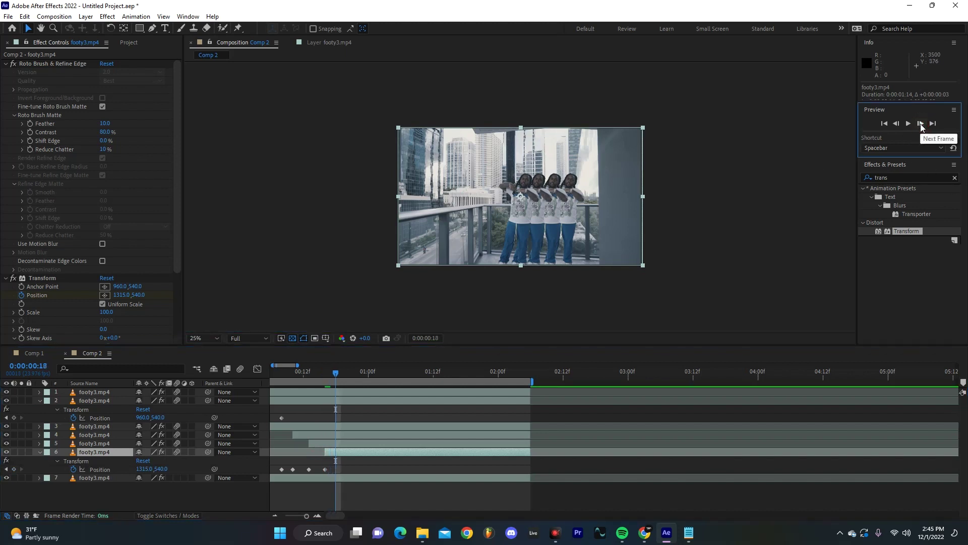
{"action": "left_click", "coordinate": [921, 123]}
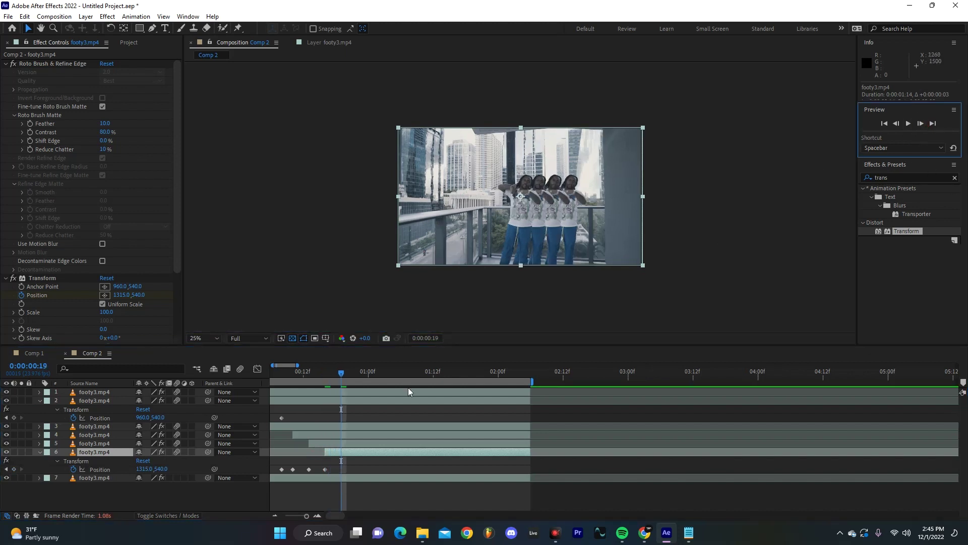
{"action": "left_click", "coordinate": [921, 124]}
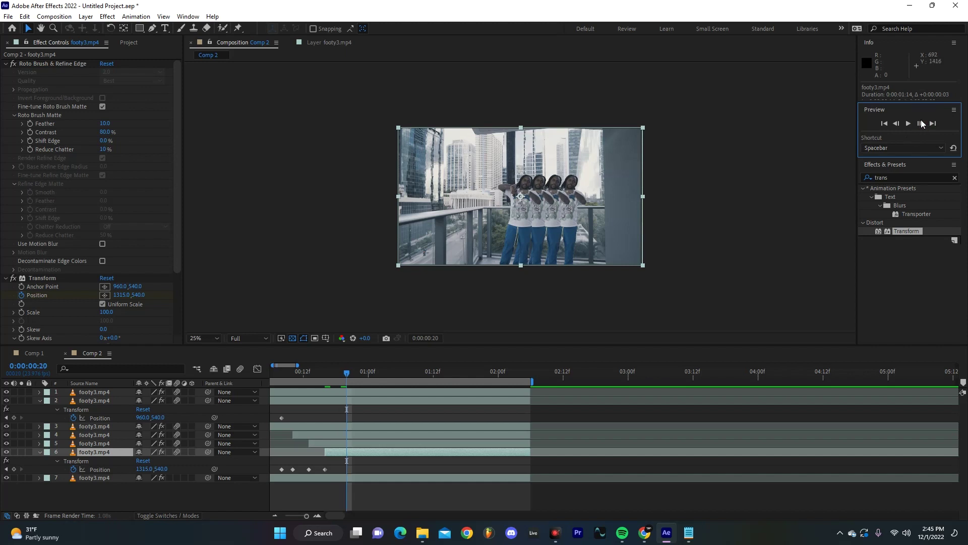
{"action": "left_click_drag", "start_coordinate": [145, 469], "coordinate": [212, 469]}
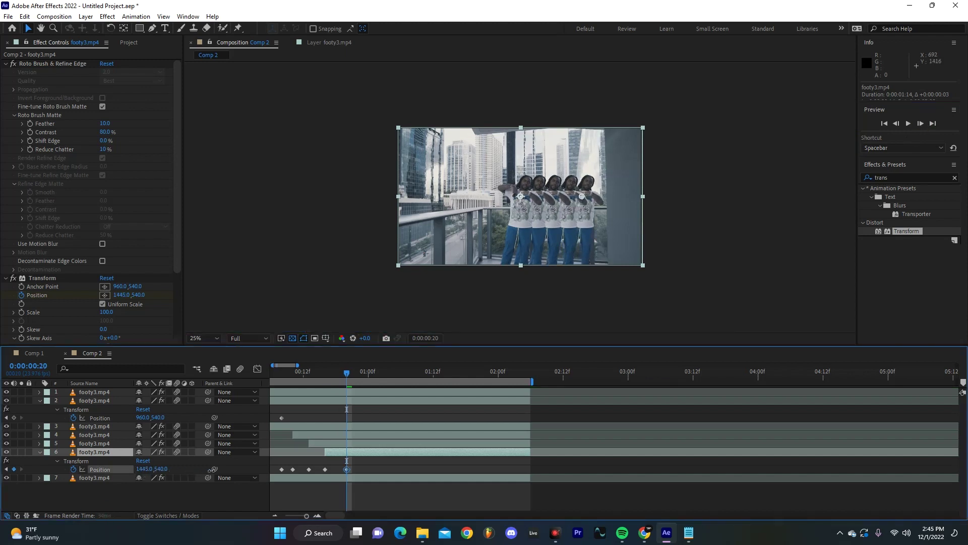
- Add hold Position keyframes at frame 20 on the clone layers 3 to 5
{"action": "left_click", "coordinate": [361, 444], "text": "shift"}
{"action": "left_click", "coordinate": [367, 434], "text": "shift"}
{"action": "left_click", "coordinate": [380, 425], "text": "shift"}
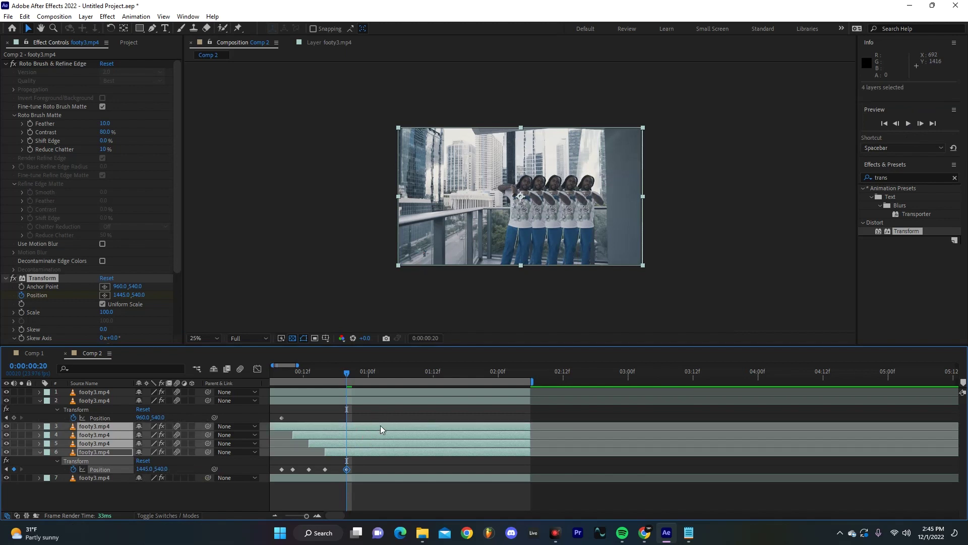
{"action": "key", "text": "u"}
{"action": "key", "text": "u"}
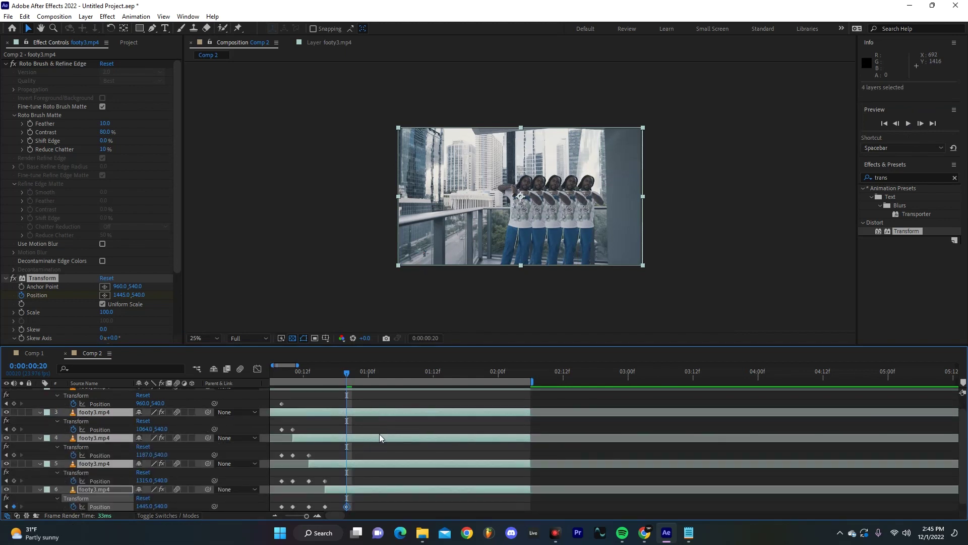
{"action": "scroll", "coordinate": [379, 434], "scroll_direction": "down", "scroll_amount": 1}
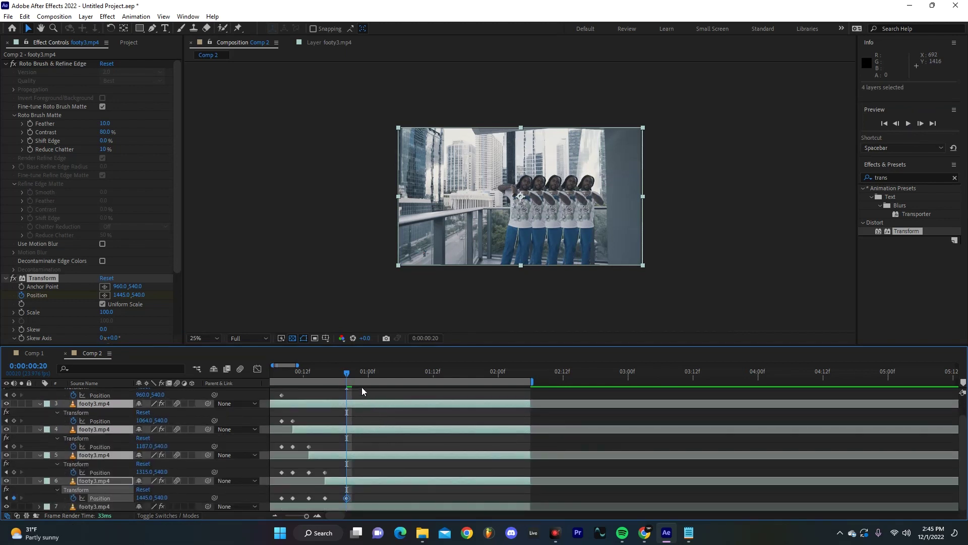
{"action": "left_click", "coordinate": [16, 420]}
{"action": "left_click", "coordinate": [361, 437]}
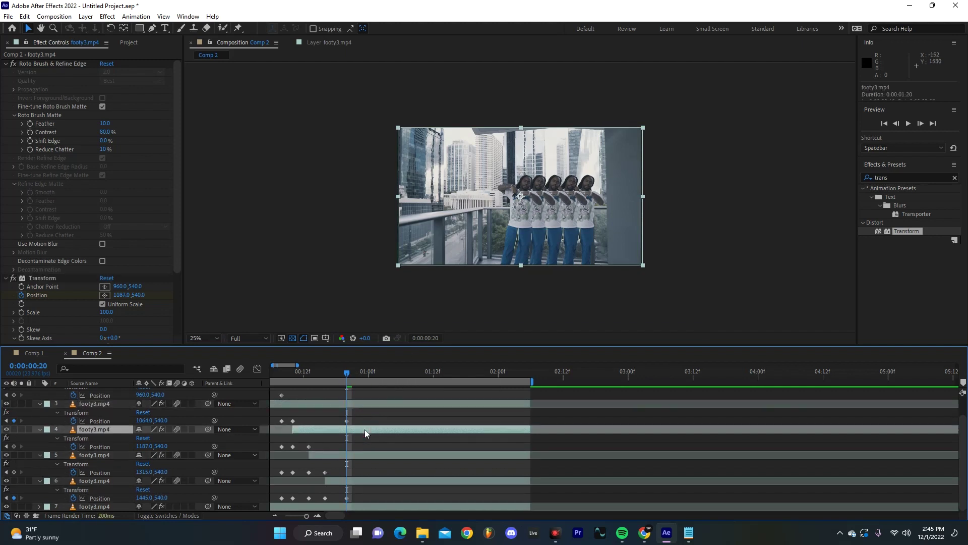
{"action": "left_click", "coordinate": [14, 446]}
{"action": "left_click", "coordinate": [14, 472]}
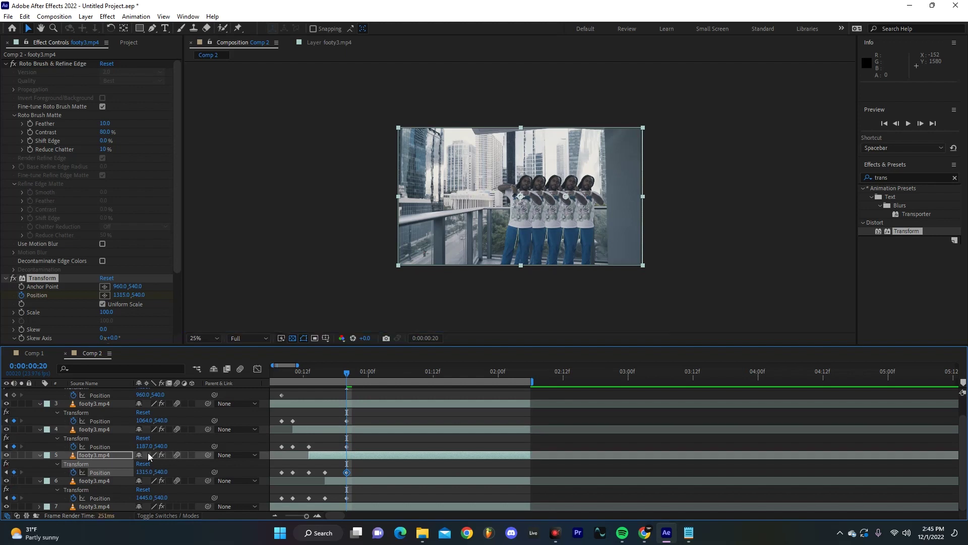
- At 0:00:01:07, select the clone layers and set layer 3's Position X to 960
{"action": "left_click_drag", "start_coordinate": [350, 377], "coordinate": [418, 380]}
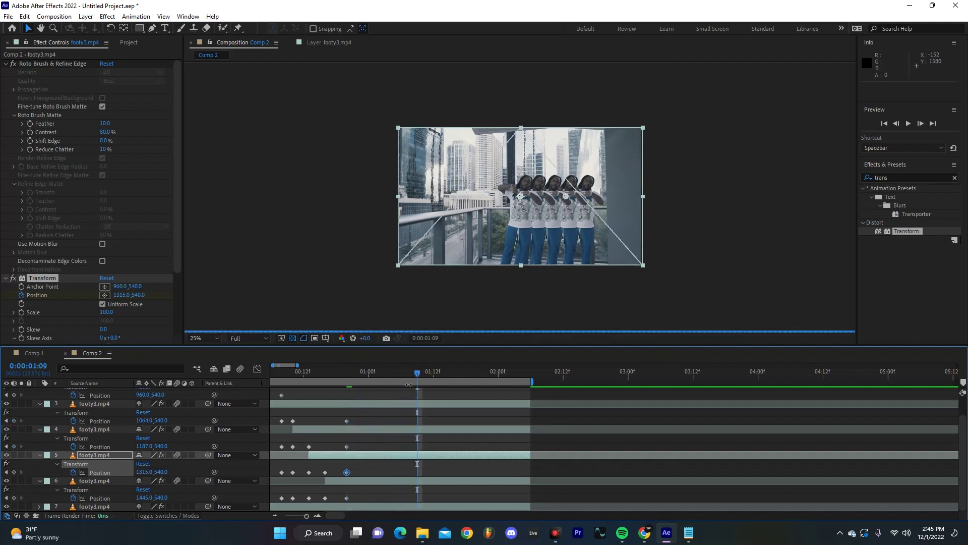
{"action": "left_click", "coordinate": [102, 404]}
{"action": "left_click", "coordinate": [100, 422]}
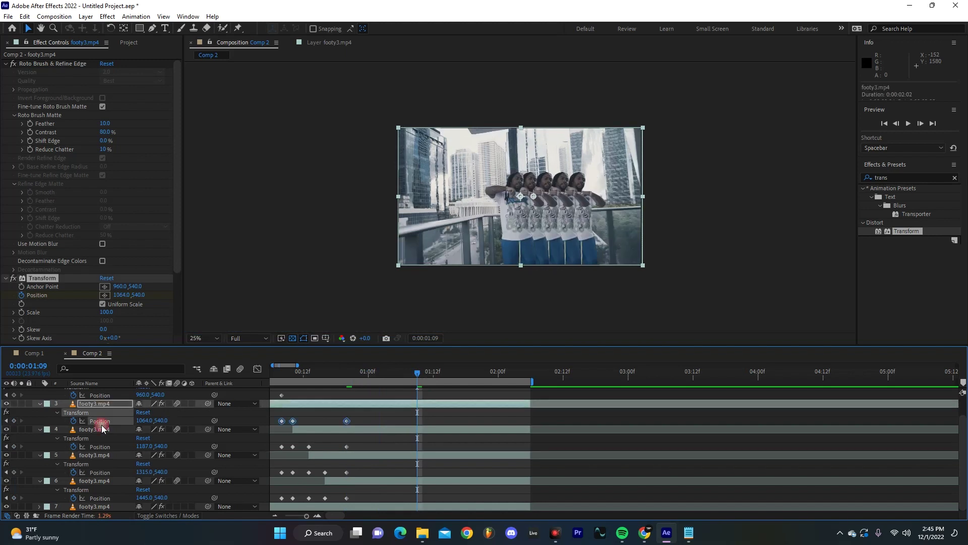
{"action": "left_click", "coordinate": [107, 453], "text": "ctrl"}
{"action": "left_click", "coordinate": [110, 481], "text": "ctrl"}
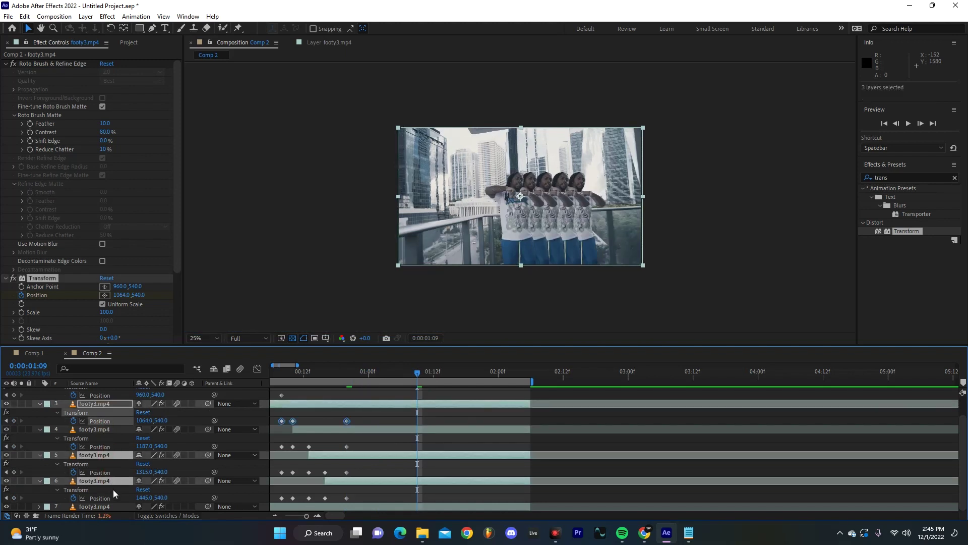
{"action": "left_click", "coordinate": [144, 420]}
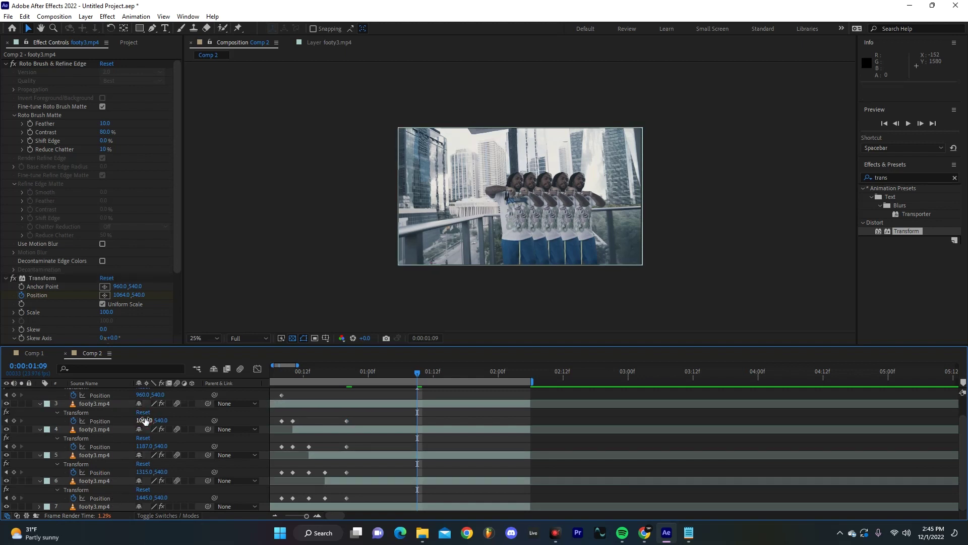
{"action": "type", "text": "960"}
{"action": "key", "text": "Return"}
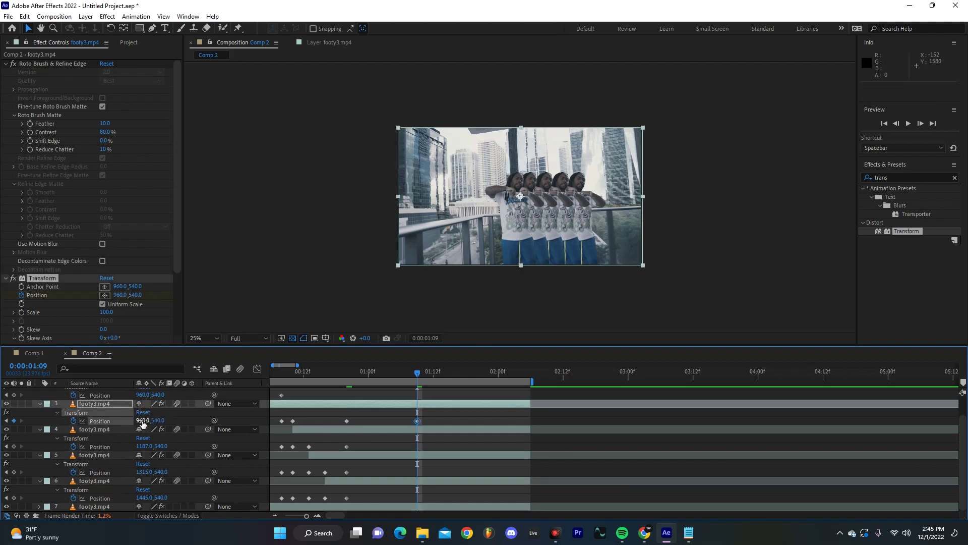
- Set Position X to 960 on layers 4, 5 and 6 as well
{"action": "left_click", "coordinate": [144, 446]}
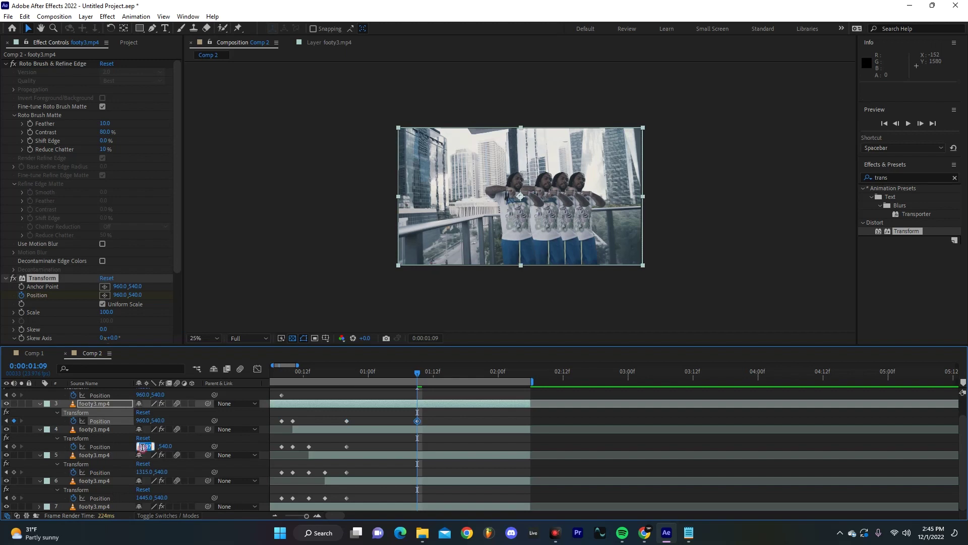
{"action": "type", "text": "960"}
{"action": "key", "text": "Return"}
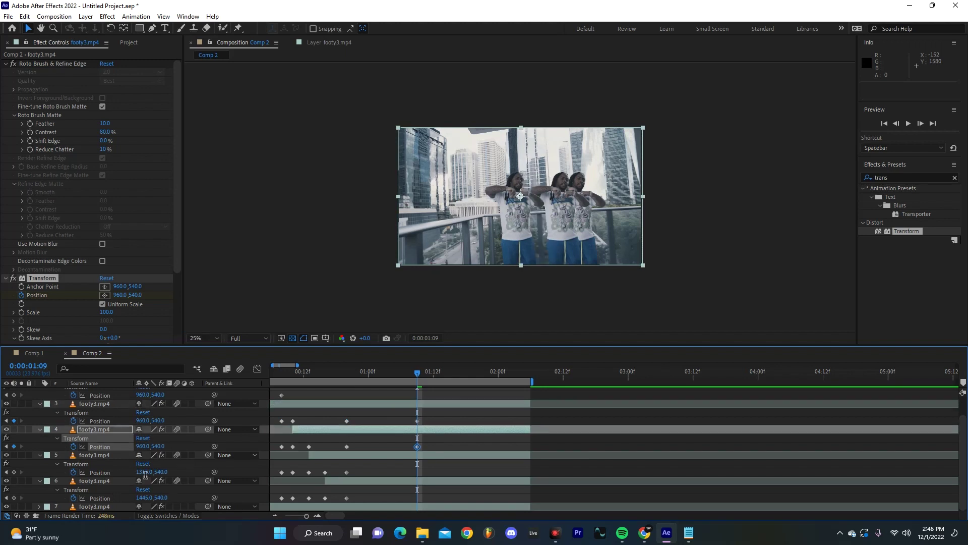
{"action": "left_click", "coordinate": [144, 472]}
{"action": "type", "text": "960"}
{"action": "key", "text": "Return"}
{"action": "left_click", "coordinate": [144, 497]}
{"action": "type", "text": "960"}
{"action": "key", "text": "Return"}
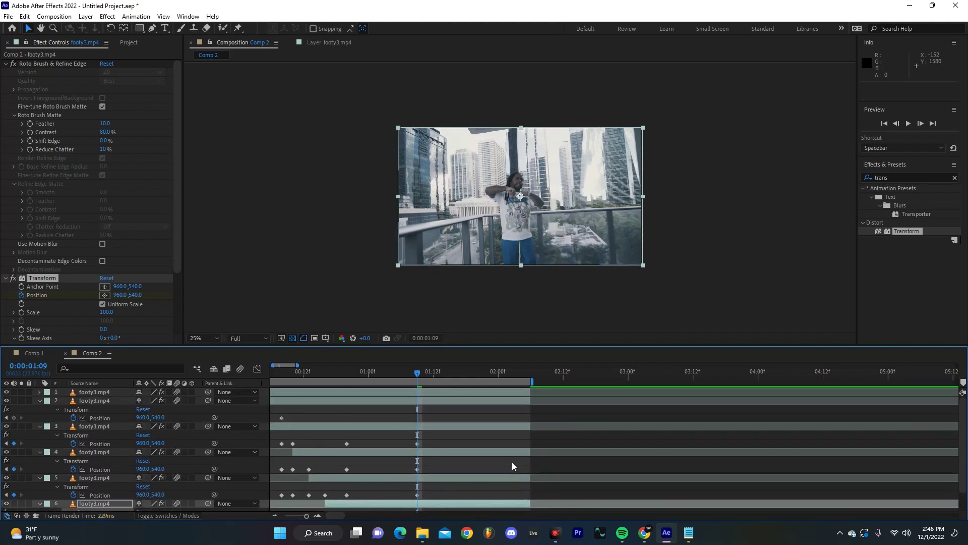
- Apply Easy Ease to all clones' Position keyframes and preview from the start
{"action": "key", "text": "semicolon"}
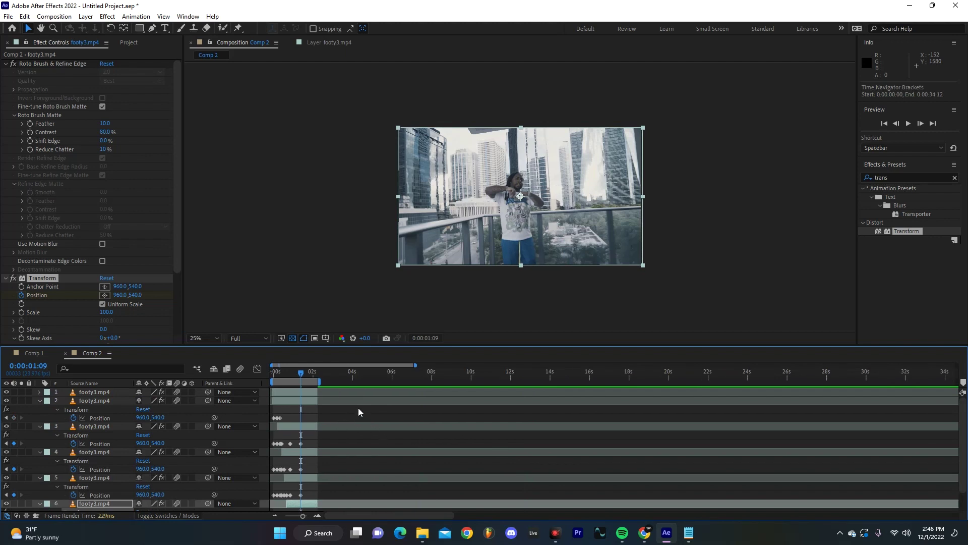
{"action": "left_click_drag", "start_coordinate": [358, 407], "coordinate": [262, 531]}
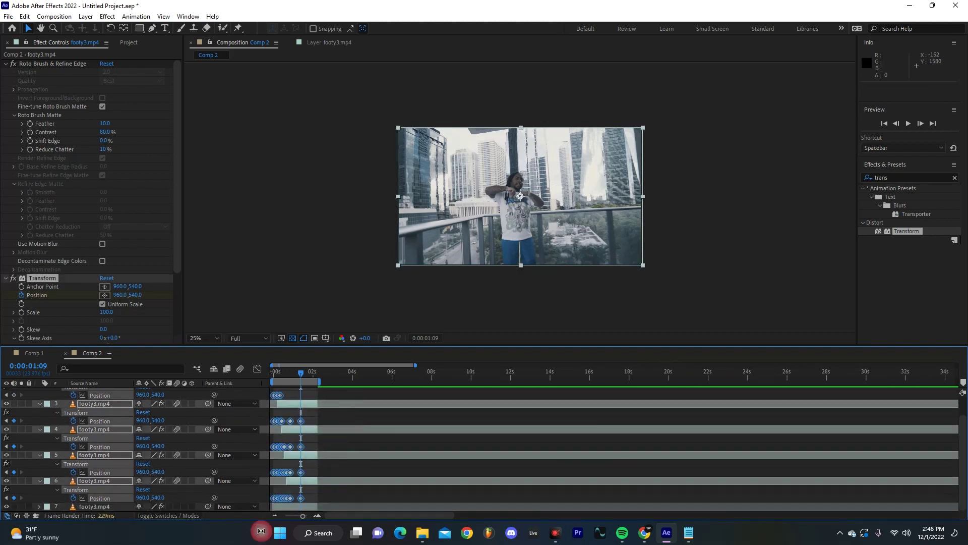
{"action": "right_click", "coordinate": [301, 472]}
{"action": "mouse_move", "coordinate": [336, 466]}
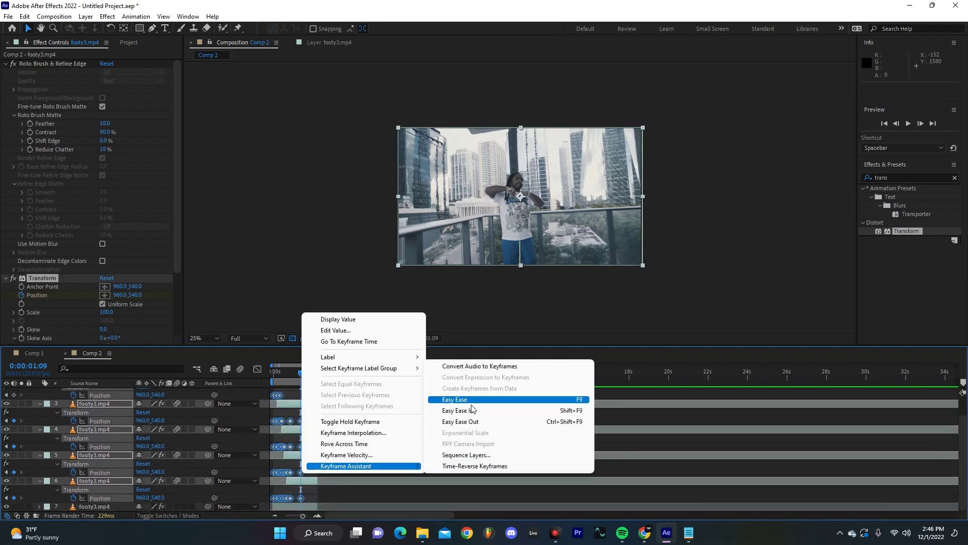
{"action": "left_click", "coordinate": [471, 401]}
{"action": "left_click", "coordinate": [270, 374]}
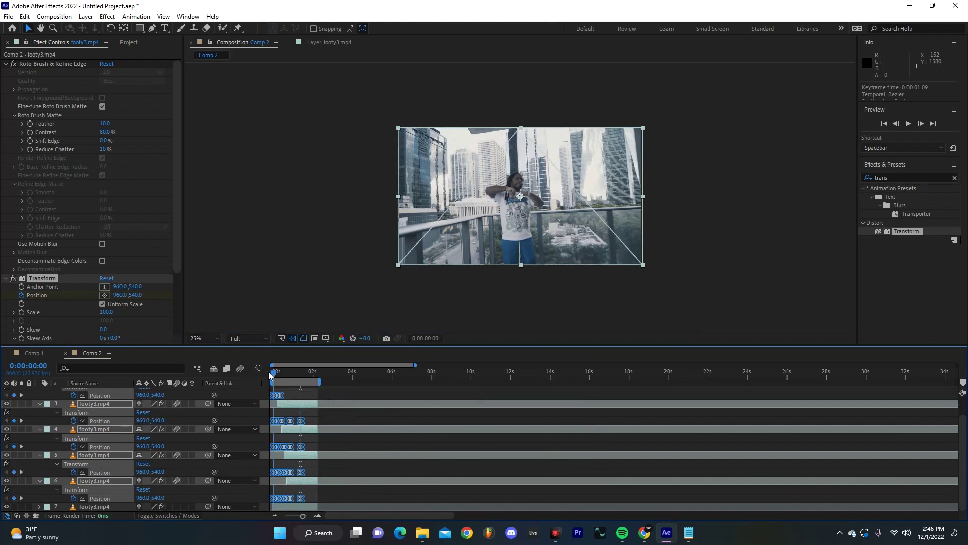
{"action": "key", "text": "space"}
{"action": "key", "text": "period"}
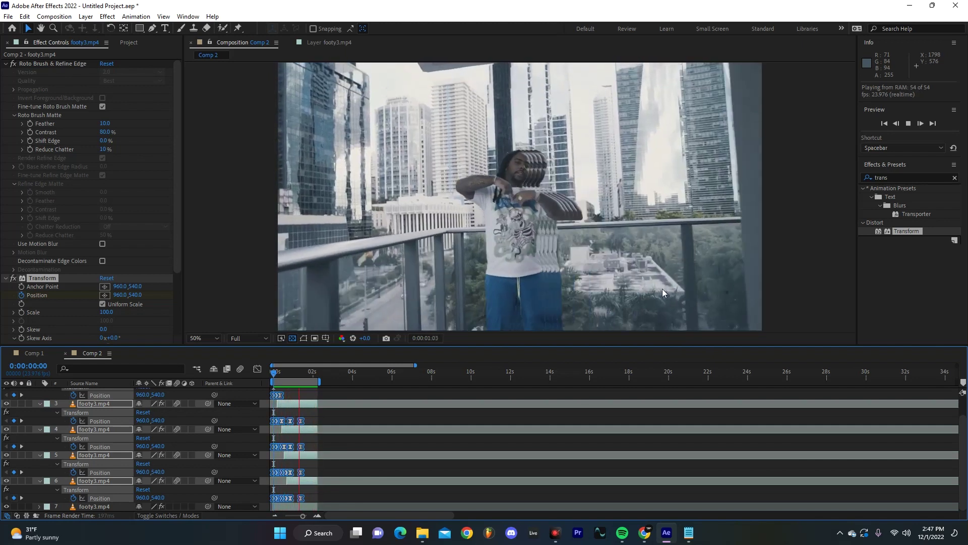
{"action": "key", "text": "space"}
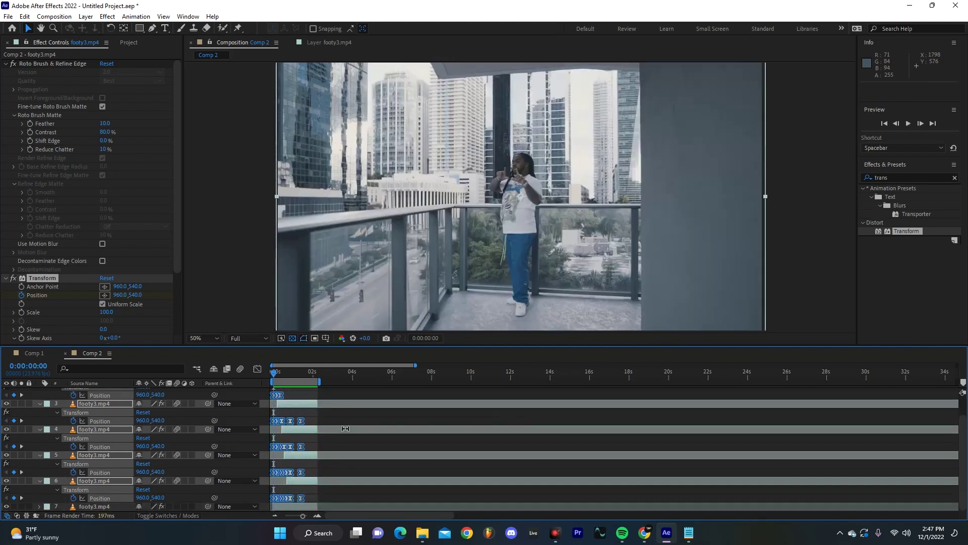
{"action": "scroll", "coordinate": [345, 428], "scroll_direction": "up", "scroll_amount": 2}
- Drag layer 2's final Position keyframe from frame 8 to about 13 and preview
{"action": "left_click", "coordinate": [296, 392]}
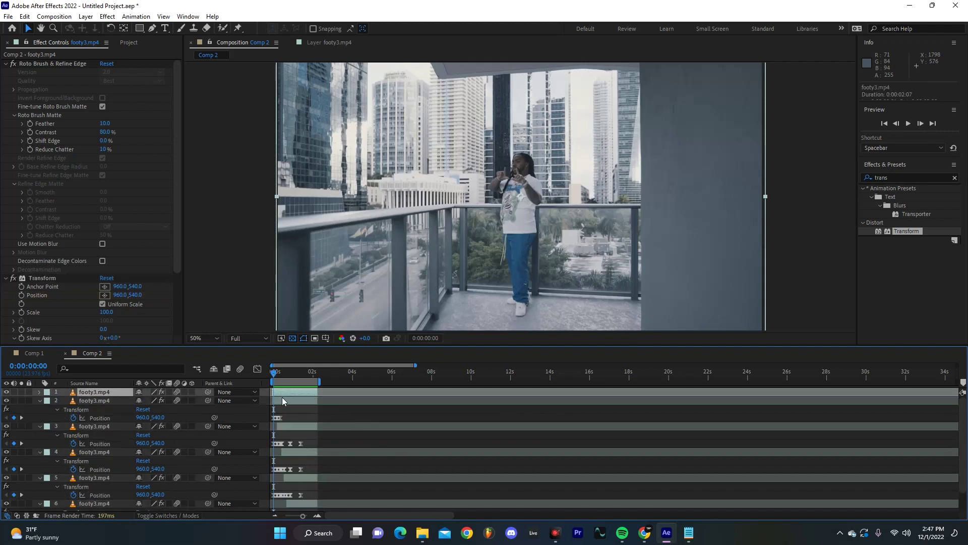
{"action": "left_click", "coordinate": [281, 399]}
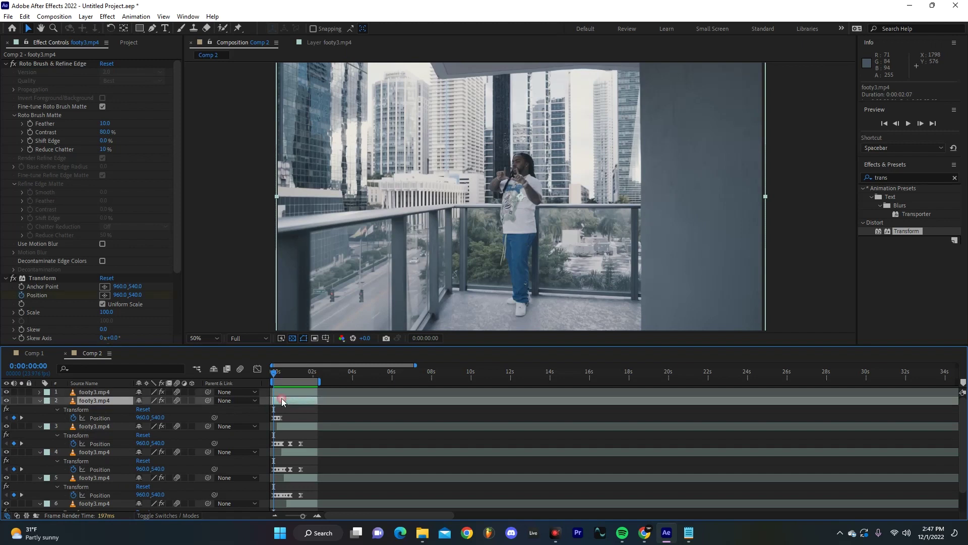
{"action": "scroll", "coordinate": [316, 413], "scroll_direction": "up", "scroll_amount": 5}
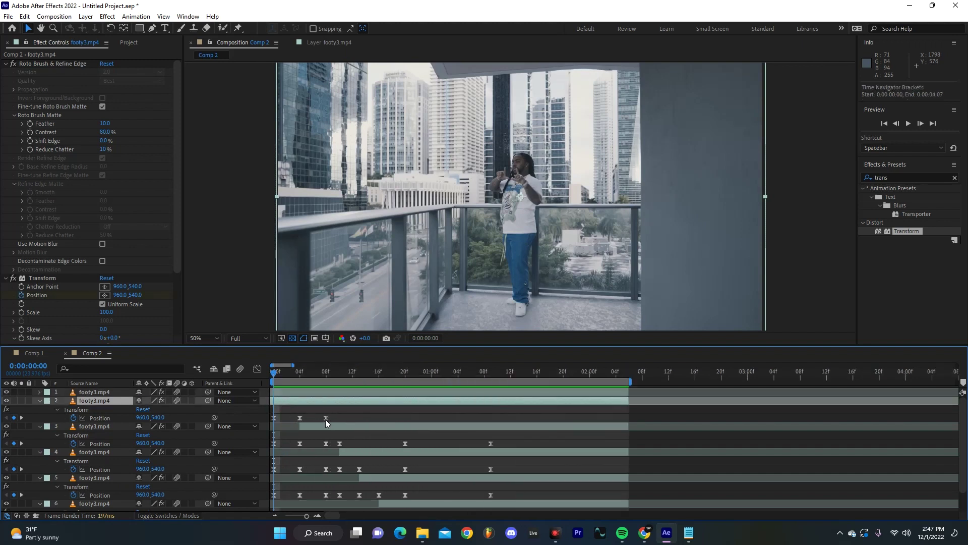
{"action": "left_click_drag", "start_coordinate": [300, 376], "coordinate": [318, 380]}
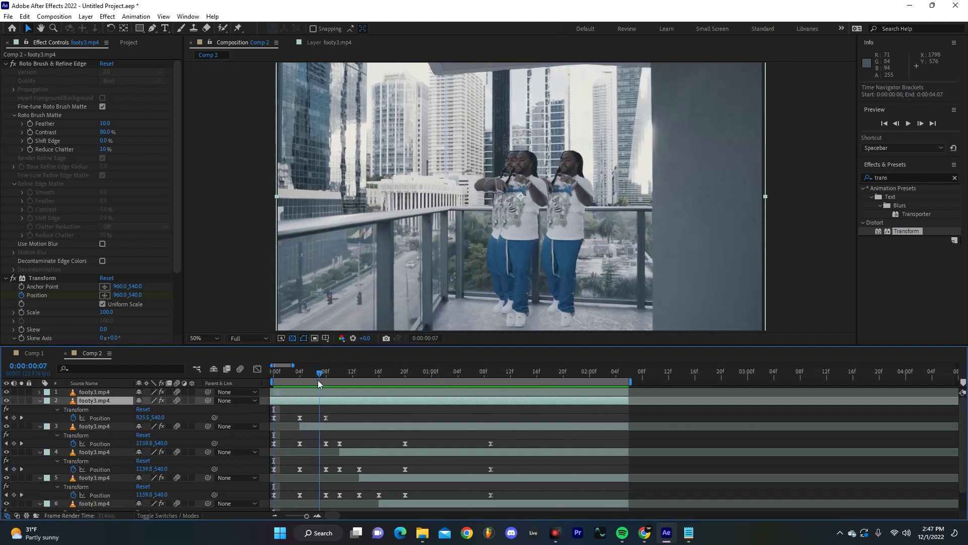
{"action": "left_click_drag", "start_coordinate": [325, 418], "coordinate": [361, 424]}
{"action": "left_click_drag", "start_coordinate": [326, 373], "coordinate": [267, 377]}
{"action": "key", "text": "space"}
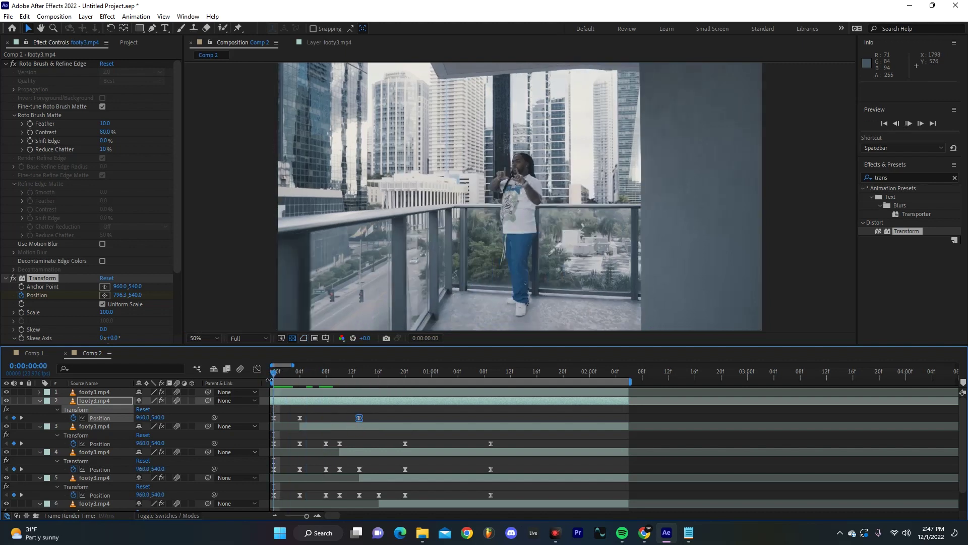